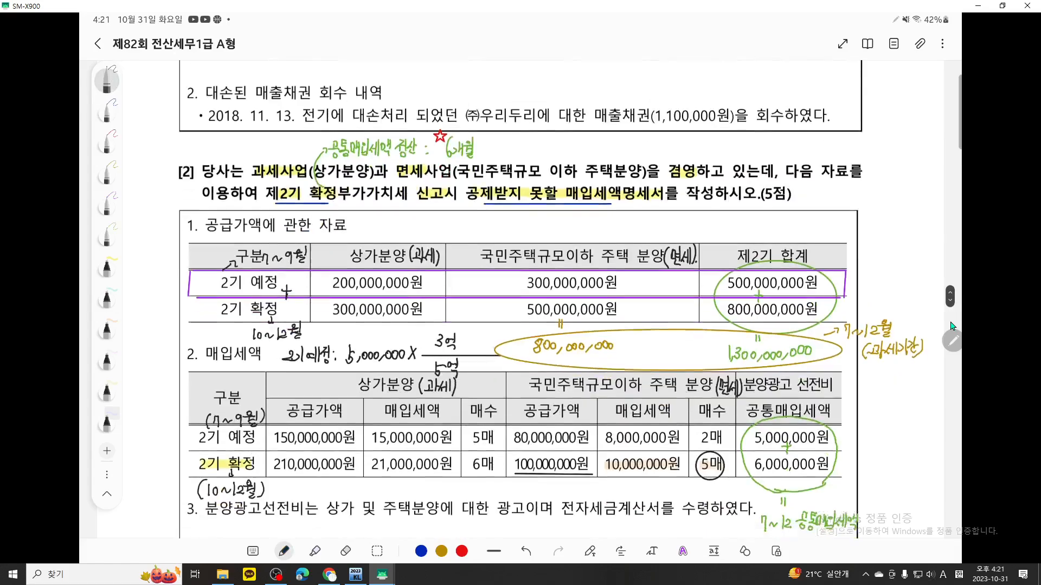
Handwrite below item 4 an arrow down from 불공제액(3,000,000원) and the formula start 5,000,000 × with 5억 as denominator
left_click_drag(557, 302, 562, 328)
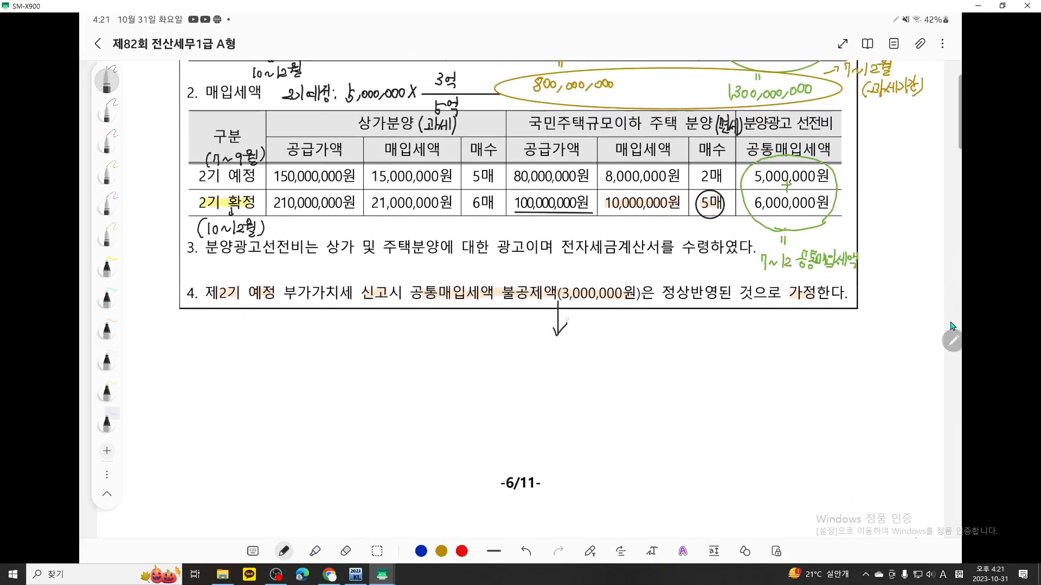
mouse_move(399, 359)
left_mouse_down()
mouse_move(403, 374)
mouse_move(462, 367)
left_mouse_up()
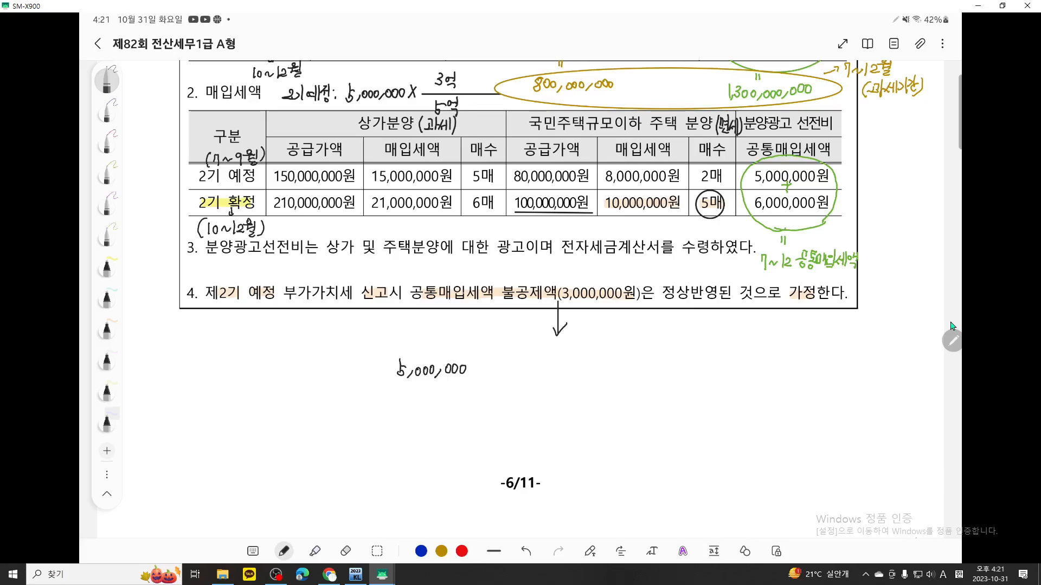
mouse_move(480, 363)
left_mouse_down()
mouse_move(472, 375)
mouse_move(568, 375)
left_mouse_up()
scroll(951, 326, "up", 3)
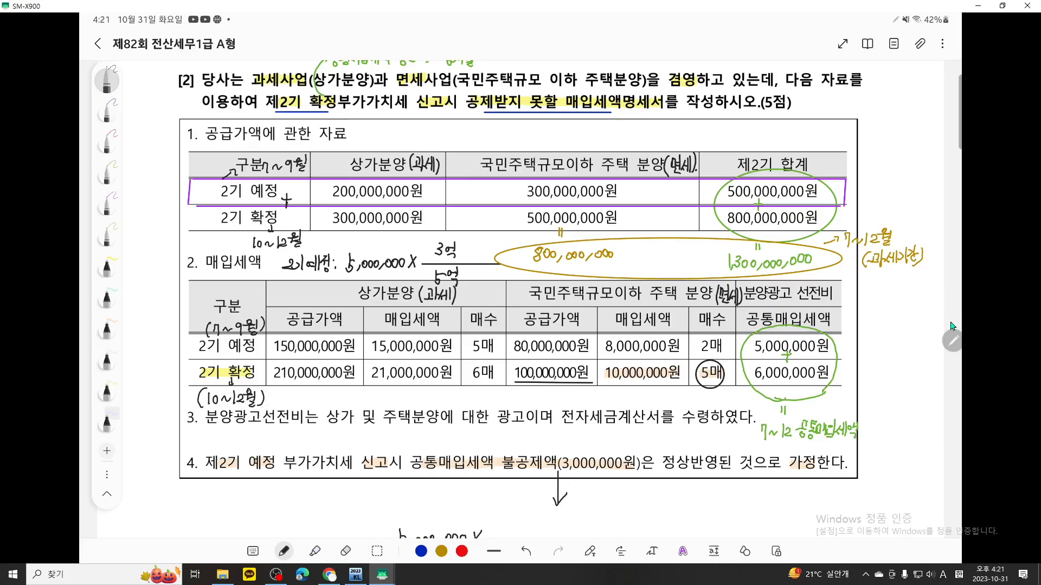
scroll(951, 326, "down", 4)
mouse_move(508, 326)
left_mouse_down()
mouse_move(512, 342)
mouse_move(534, 344)
left_mouse_up()
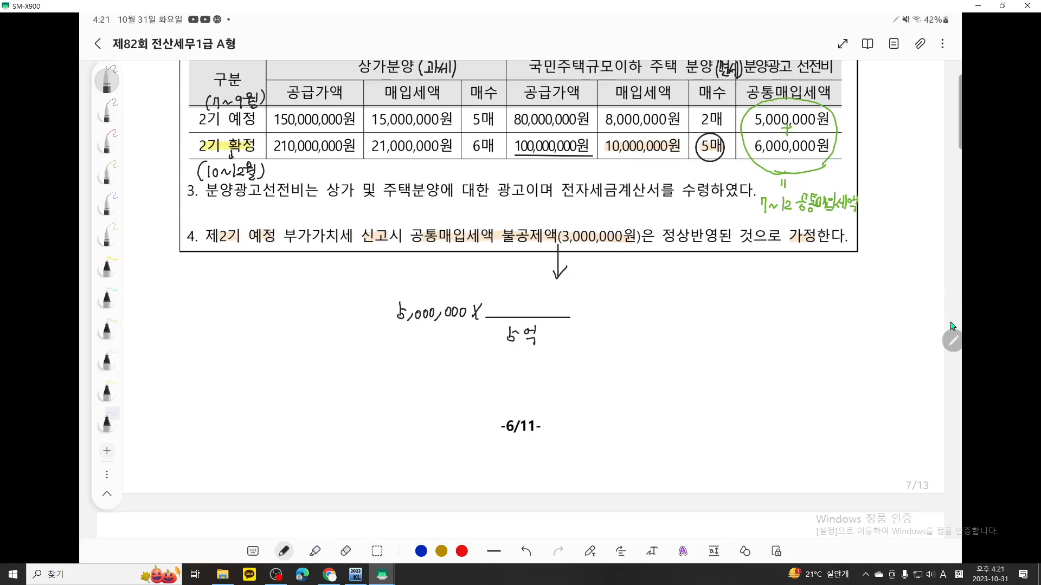
Complete the handwritten formula with 3억 as numerator and the result = 3,000,000
scroll(950, 325, "up", 4)
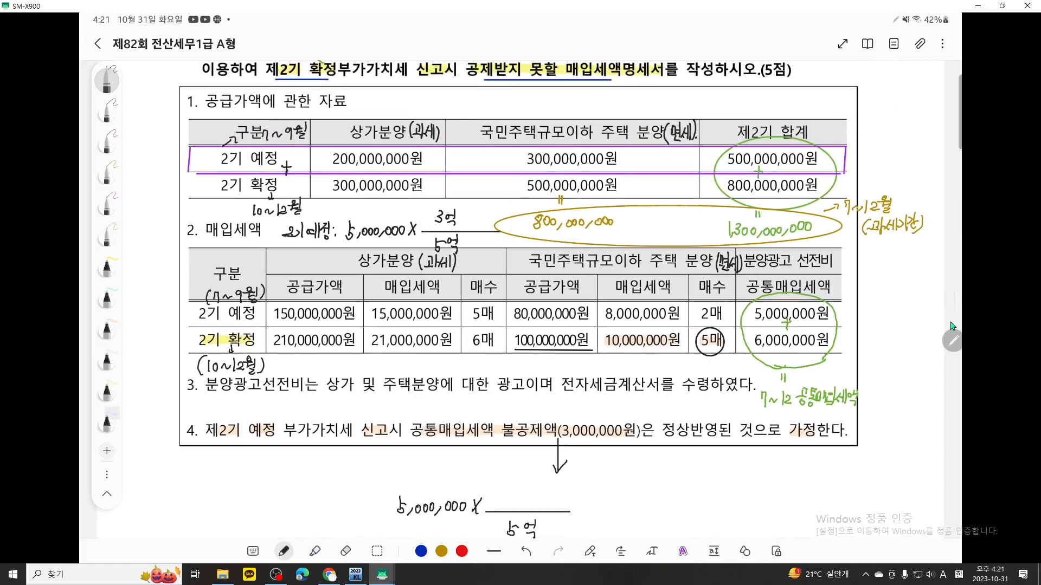
scroll(951, 326, "down", 3)
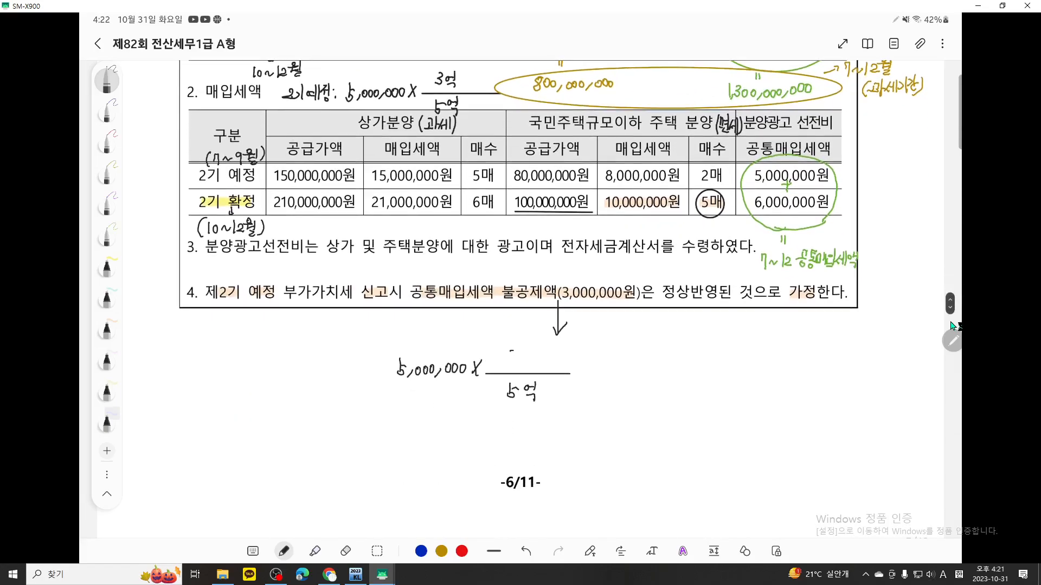
mouse_move(509, 352)
left_mouse_down()
mouse_move(511, 364)
mouse_move(524, 356)
left_mouse_up()
left_click_drag(530, 350, 608, 376)
left_click_drag(618, 368, 665, 370)
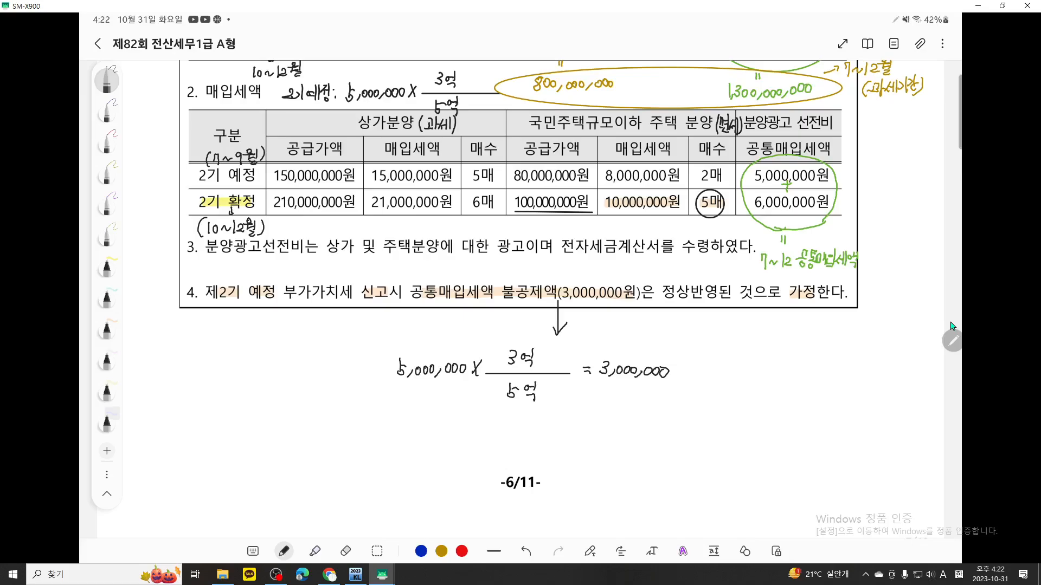
Switch to KcLep, open 공제받지못할매입세액명세서 and set the inquiry period to October through December 2023 (2기 확정)
scroll(703, 275, "up", 5)
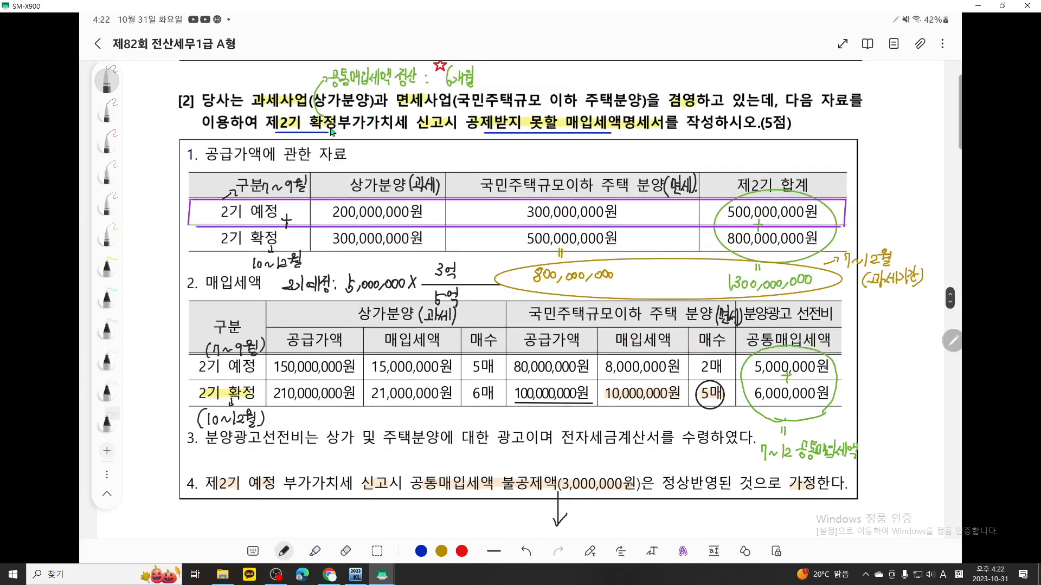
left_click(363, 574)
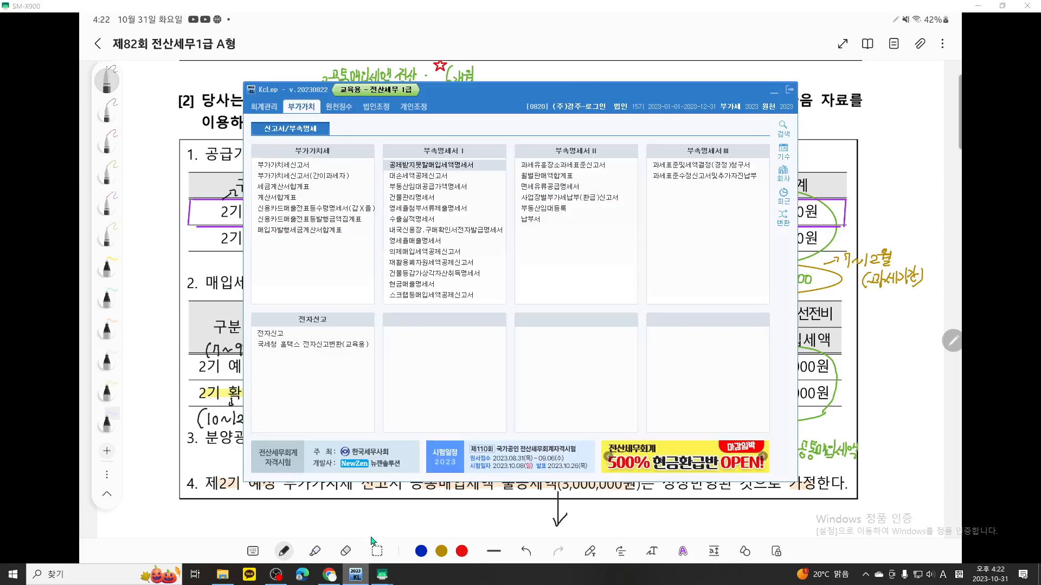
left_click(437, 165)
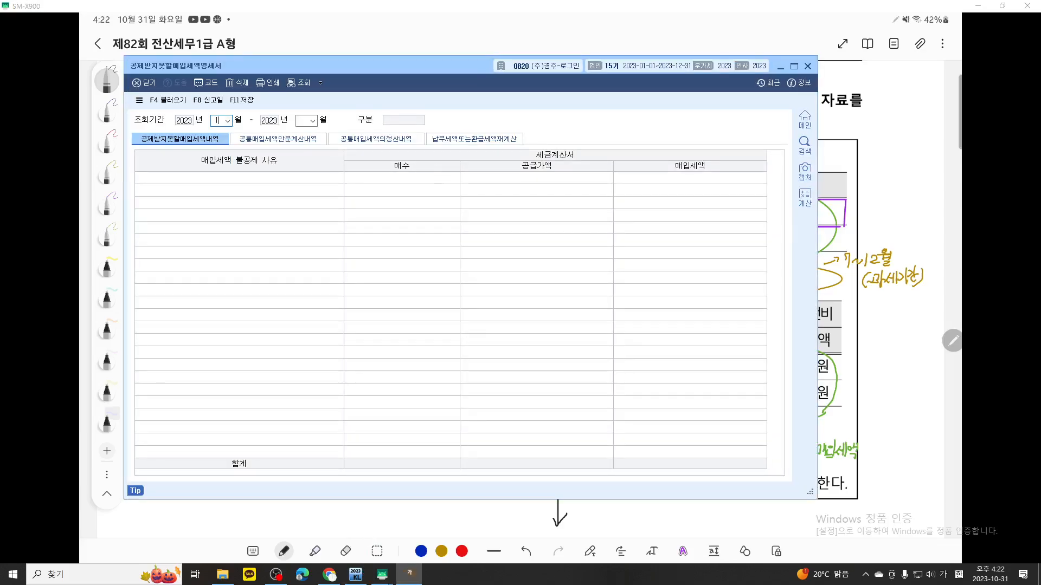
type("12")
key("Return")
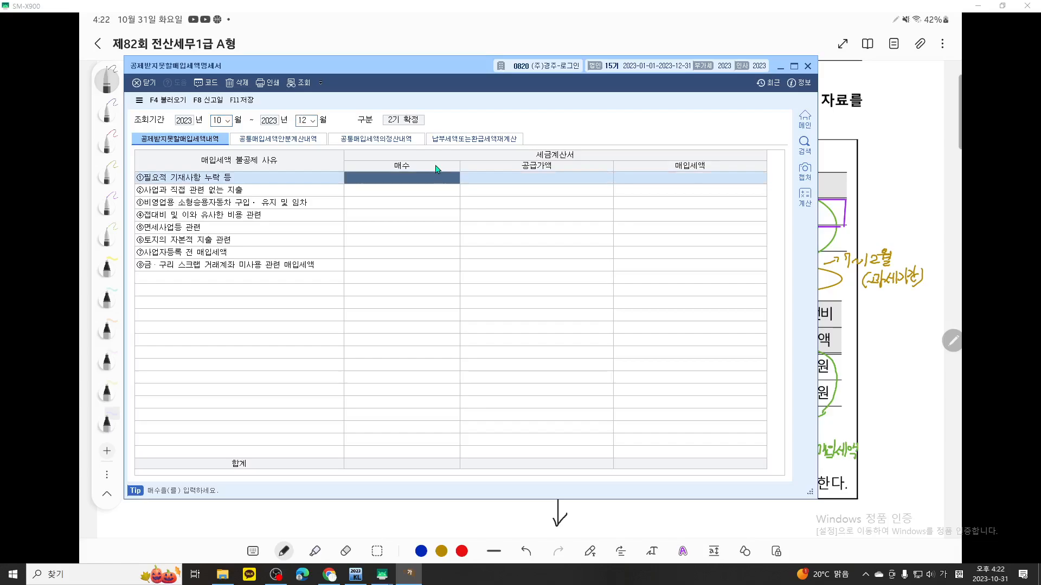
Mark in red with the screen pen the 10월~12월 inquiry period and the 공제받지못할매입세액내역 heading
key("ctrl+grave")
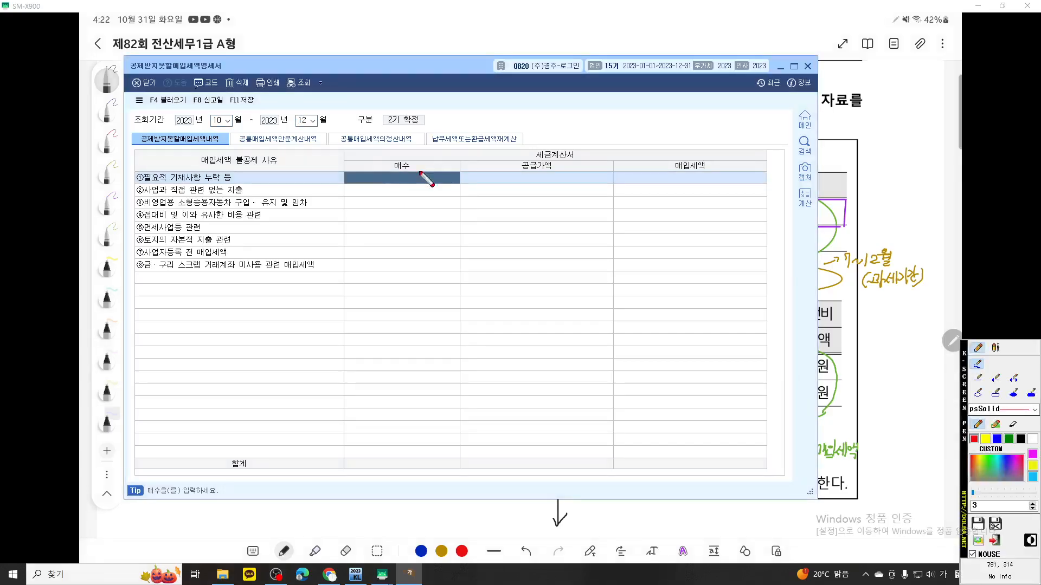
scroll(383, 166, "up", 6)
left_click_drag(383, 167, 453, 202)
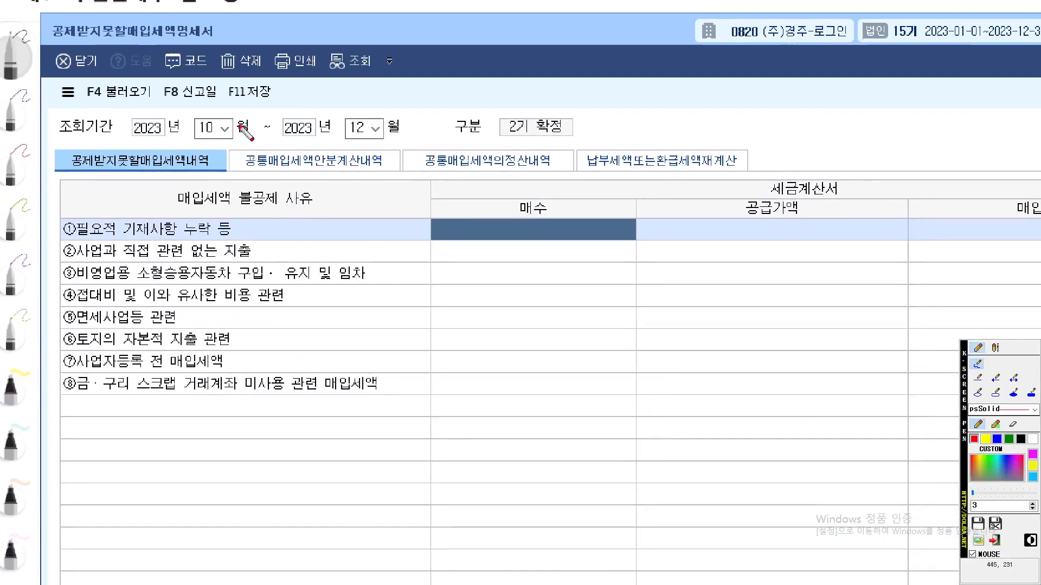
left_click_drag(184, 136, 396, 136)
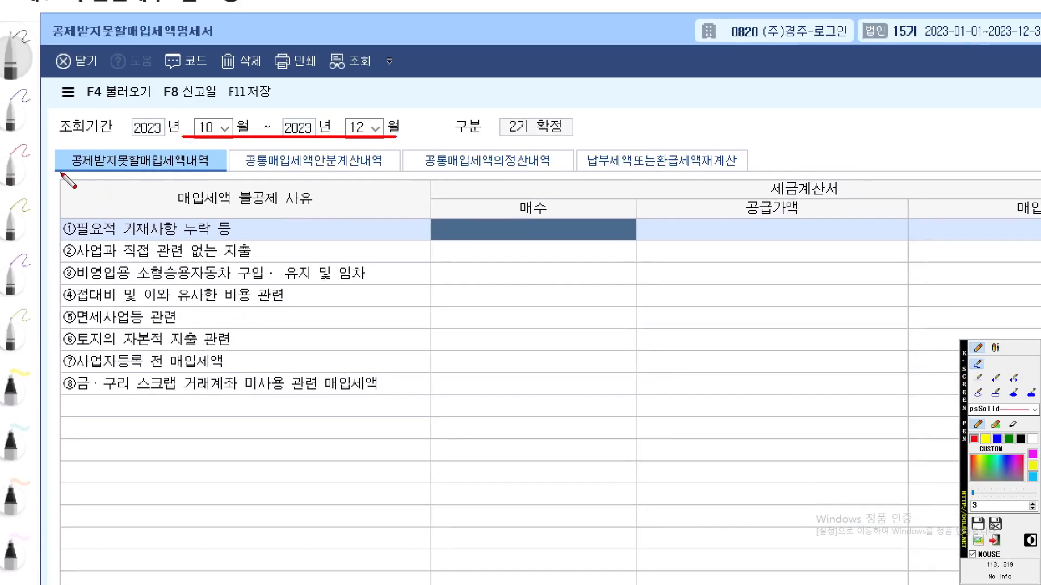
mouse_move(61, 172)
left_mouse_down()
mouse_move(200, 173)
mouse_move(222, 152)
mouse_move(56, 147)
mouse_move(57, 163)
mouse_move(76, 172)
mouse_move(182, 171)
mouse_move(223, 155)
mouse_move(103, 146)
mouse_move(54, 170)
mouse_move(205, 174)
mouse_move(174, 156)
mouse_move(46, 156)
mouse_move(128, 173)
mouse_move(161, 167)
left_mouse_up()
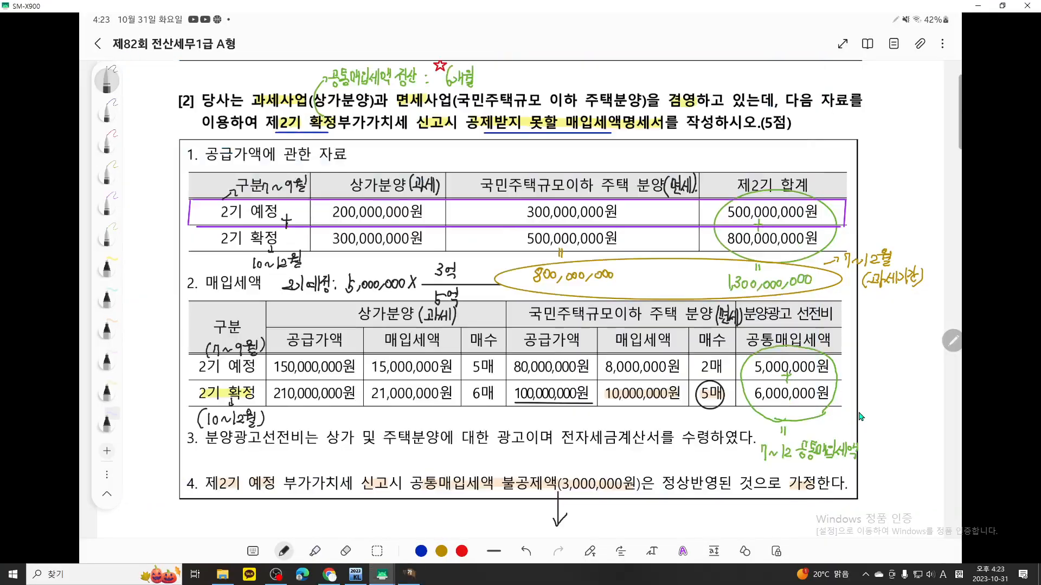
Switch to the exam notes, mark in red the 2기 확정 period, 면세 매입세액 10,000,000원 and 5매, and clear the markings
scroll(859, 416, "down", 2)
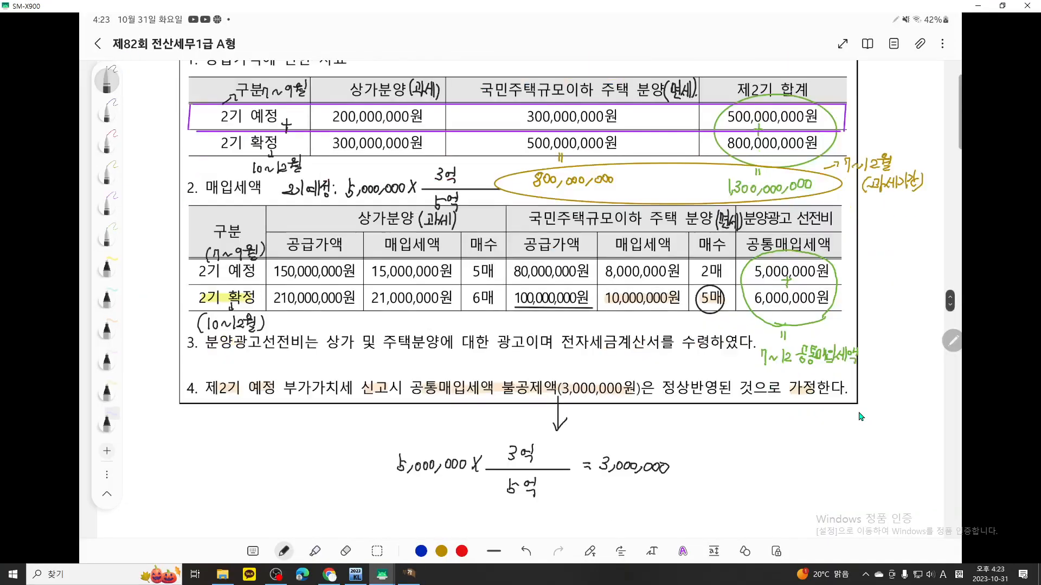
key("F9")
scroll(371, 388, "up", 2)
mouse_move(201, 349)
left_mouse_down()
mouse_move(97, 357)
mouse_move(185, 290)
mouse_move(227, 352)
left_mouse_up()
mouse_move(775, 322)
left_mouse_down()
mouse_move(767, 284)
mouse_move(802, 312)
mouse_move(737, 321)
mouse_move(618, 309)
mouse_move(772, 233)
mouse_move(788, 215)
mouse_move(737, 293)
mouse_move(776, 303)
left_mouse_up()
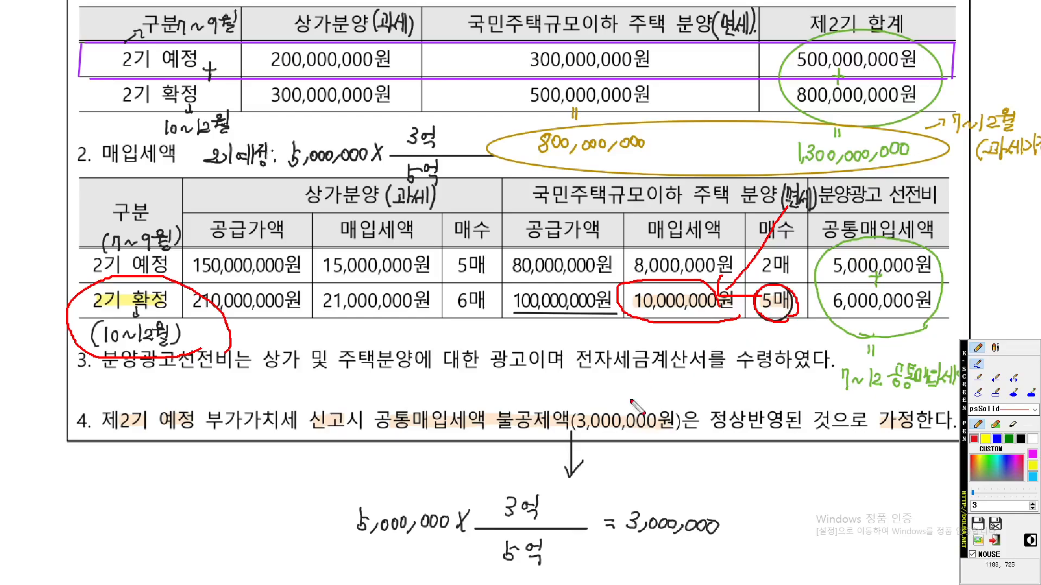
key("Escape")
Return to KcLep, select the 매수 cell for ⑤면세사업등 관련 and temporarily underline that row's label in red
left_click(410, 575)
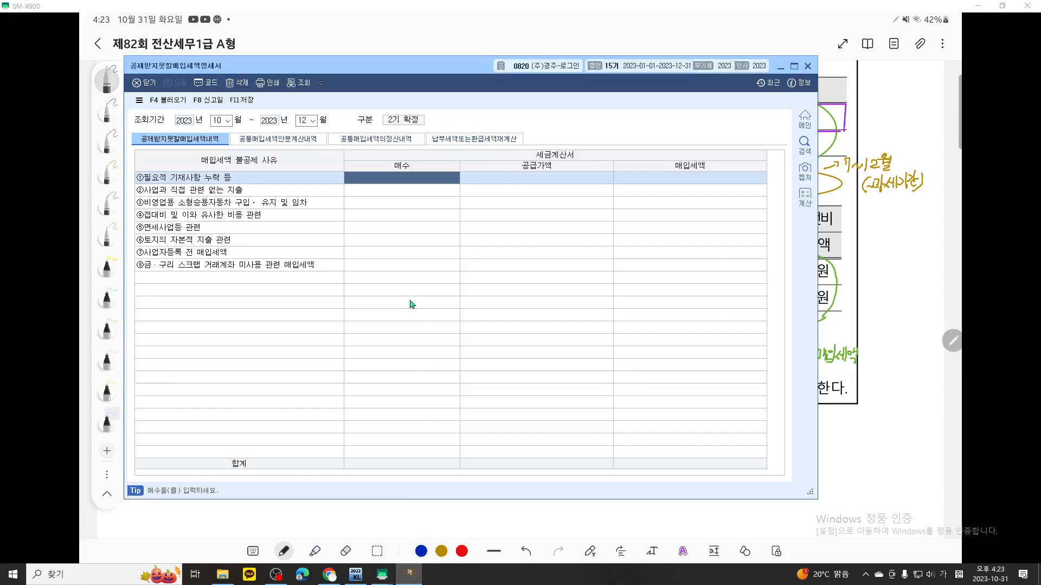
left_click(350, 230)
scroll(430, 258, "up", 6)
left_click_drag(430, 258, 485, 281)
left_click_drag(35, 266, 238, 266)
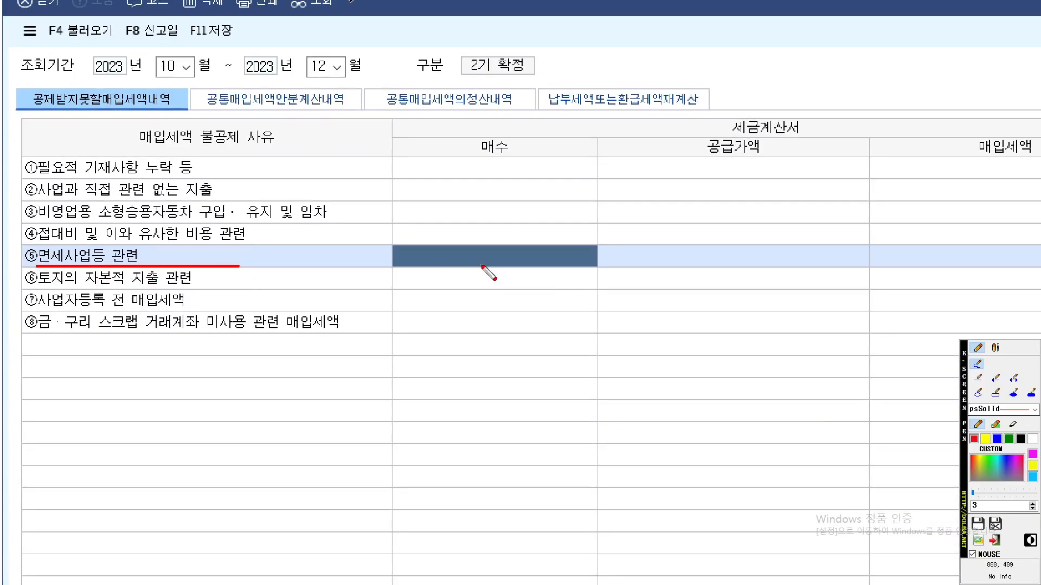
key("Escape")
Enter 매수 5 and 공급가액 100,000,000 for ⑤면세사업등 관련
type("5")
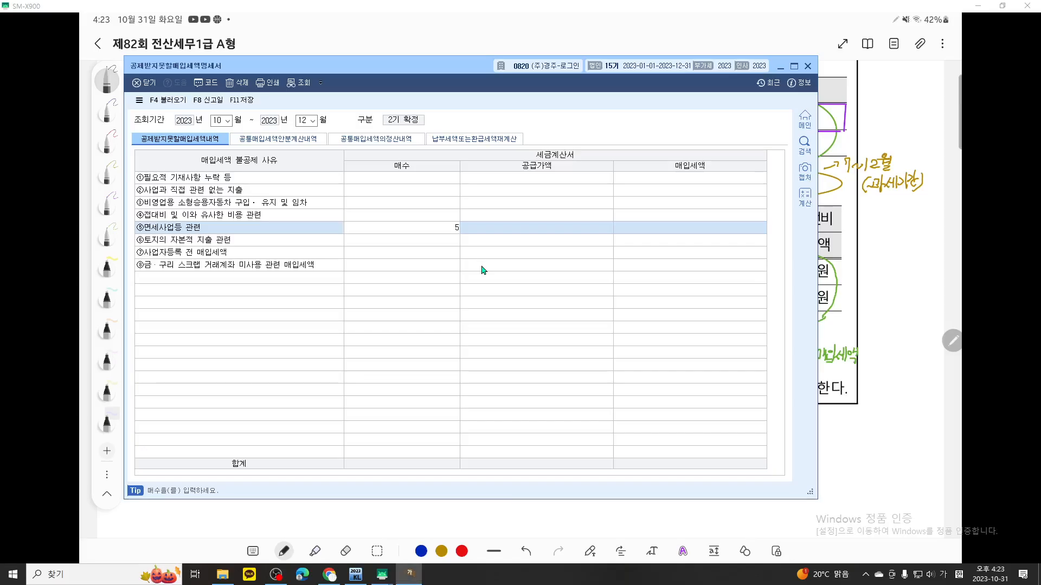
key("Return")
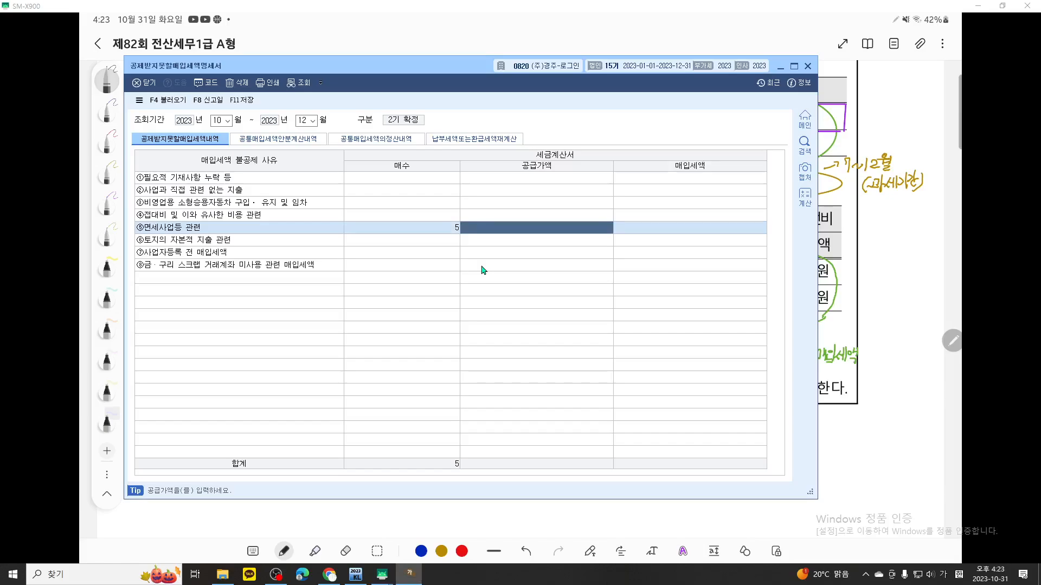
type("100,000,000")
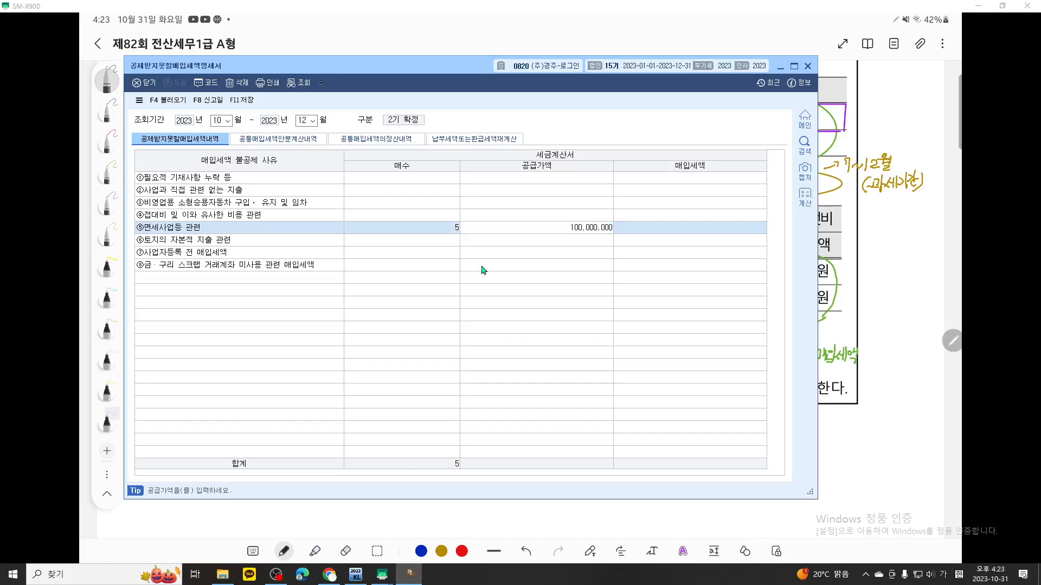
key("Return")
Underline the 10월~12월 period and the ⑤면세사업등 관련 매입세액 in red with the screen pen, and clear the markings
key("ctrl+F12")
scroll(491, 258, "up", 5)
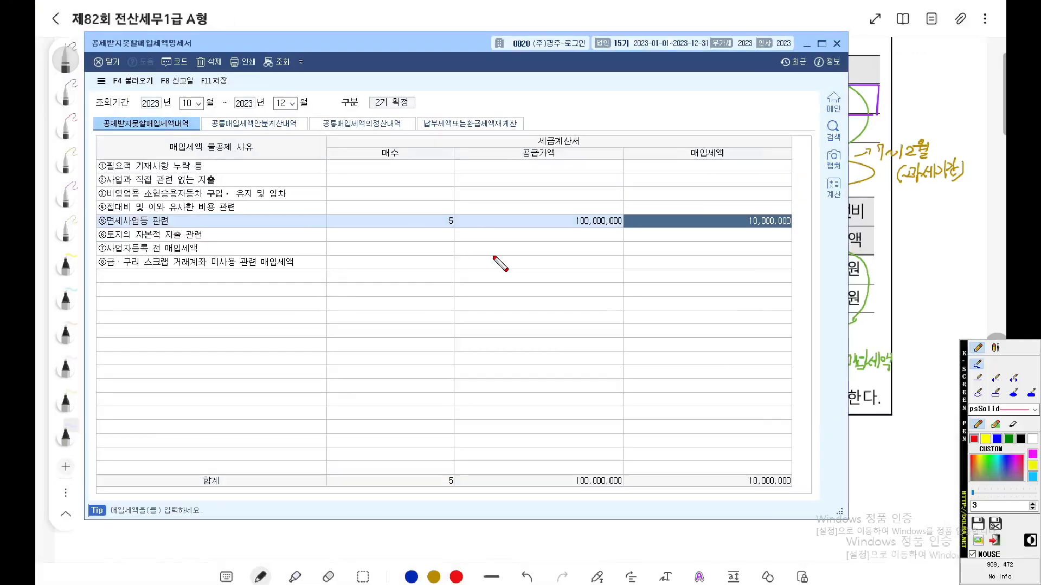
left_click_drag(491, 258, 528, 272)
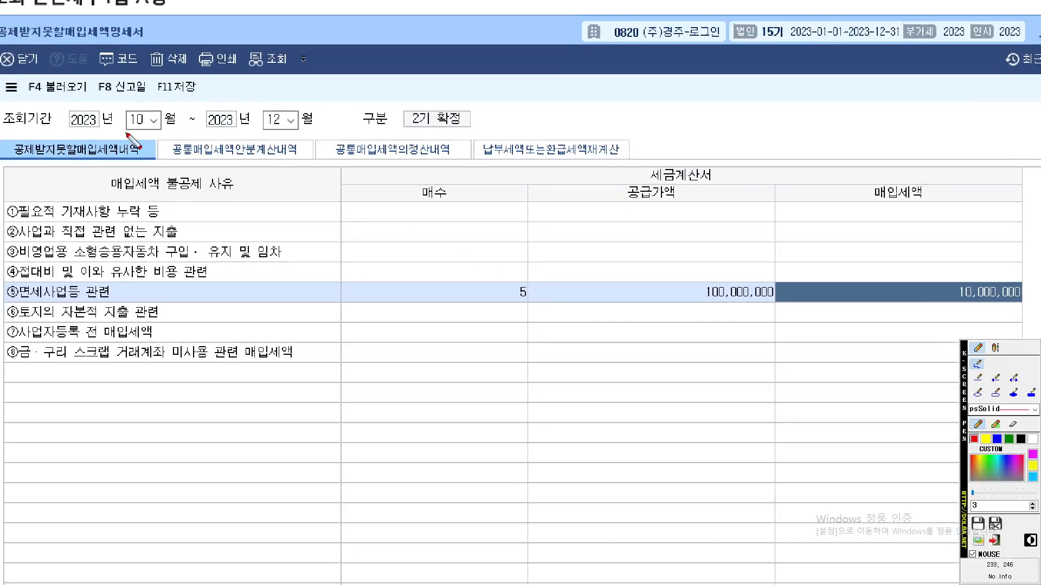
left_click_drag(129, 133, 308, 134)
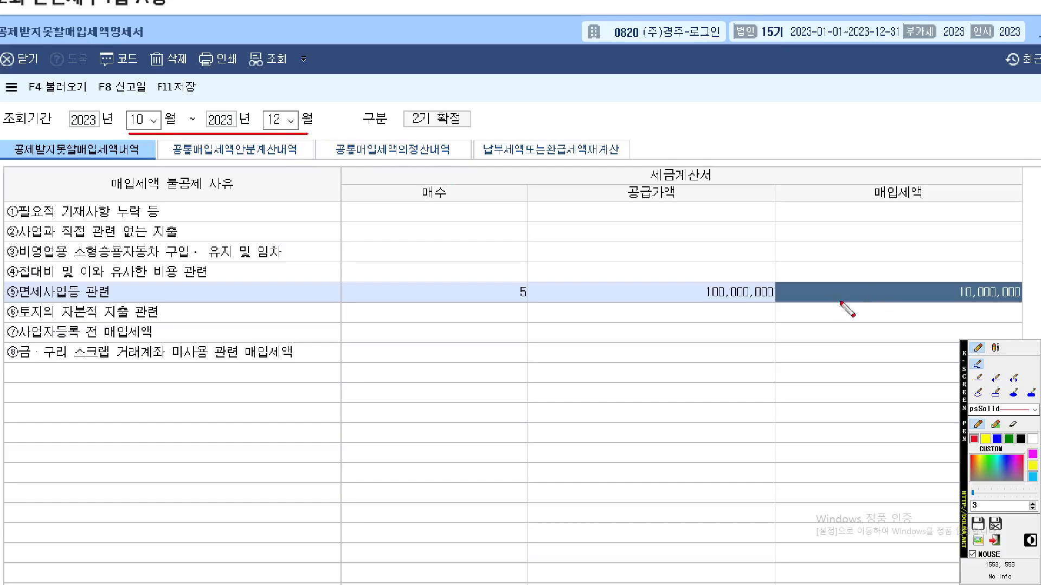
left_click_drag(834, 305, 1040, 304)
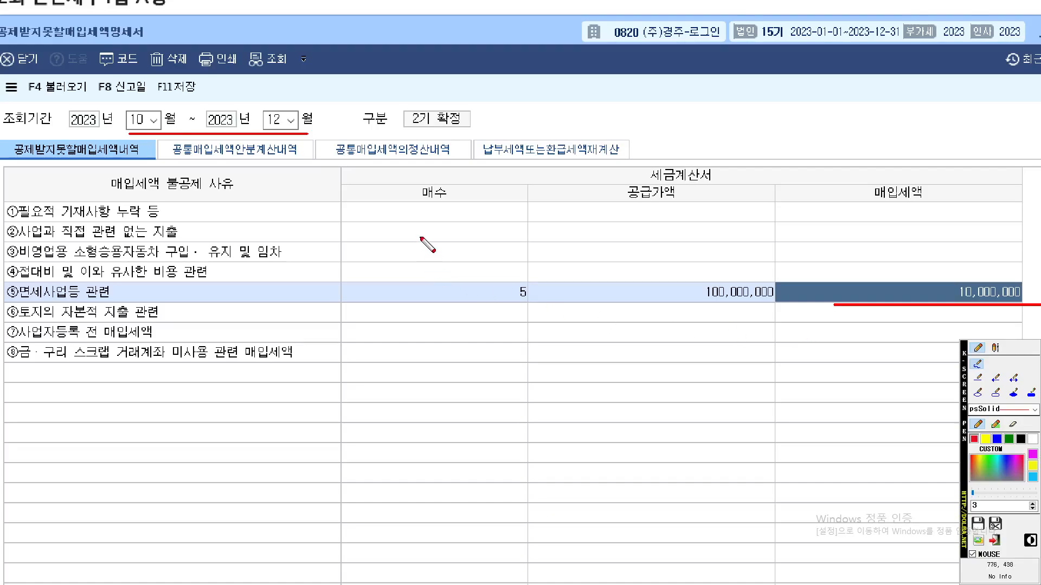
key("Escape")
Switch to the exam notes, circle the 분양광고 선전비 공통매입세액 column in red, and clear the marking
left_click(886, 403)
key("ctrl+F1")
scroll(856, 374, "up", 2)
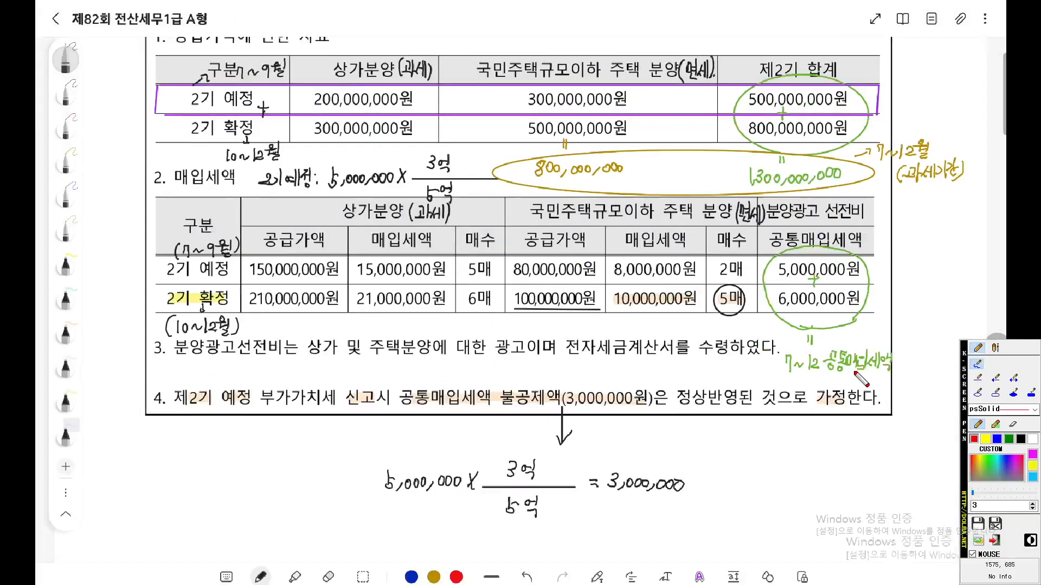
mouse_move(905, 315)
left_mouse_down()
mouse_move(784, 239)
mouse_move(933, 242)
mouse_move(893, 325)
left_mouse_up()
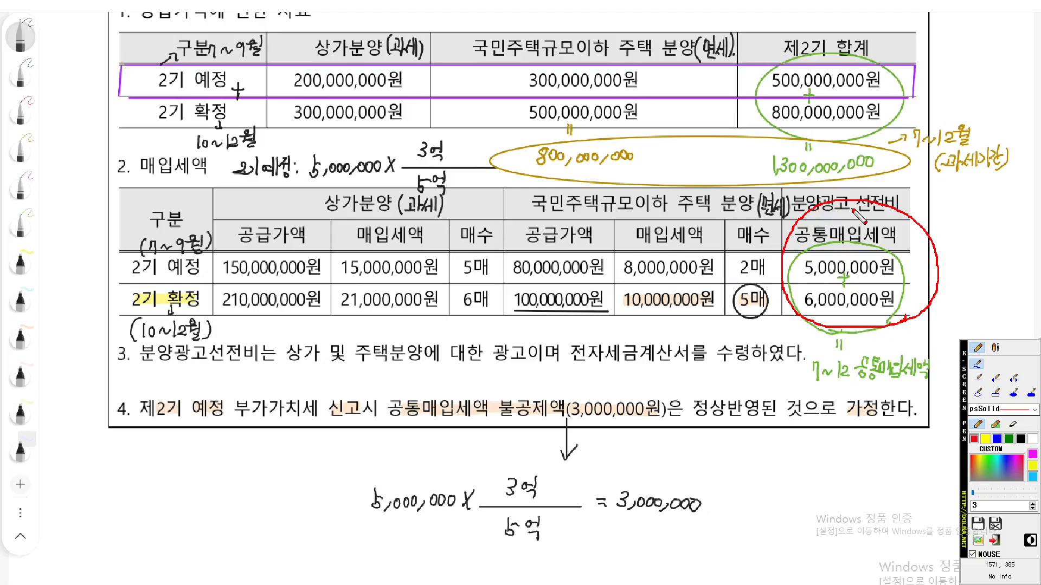
key("Escape")
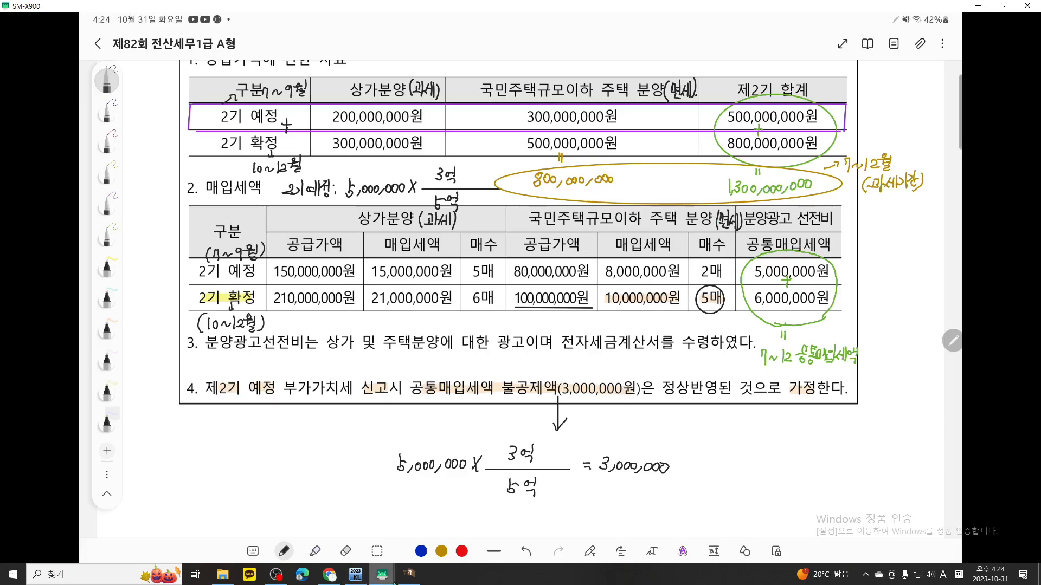
Return to KcLep, open 공통매입세액의정산내역 and temporarily underline the option 1:당해과세기간의 공급가액기준 in red
left_click(409, 574)
left_click(376, 139)
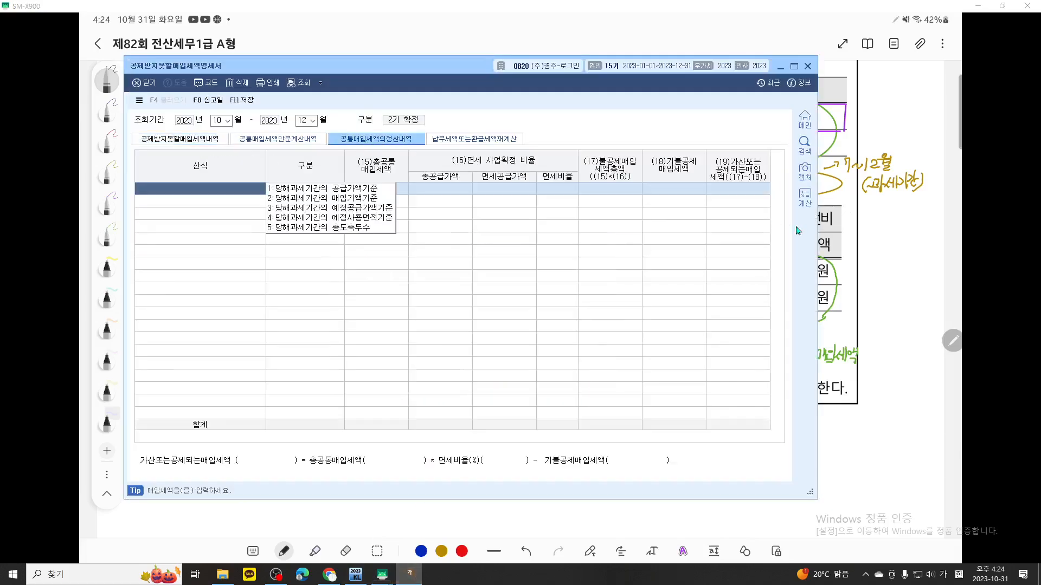
key("F9")
scroll(463, 237, "up", 5)
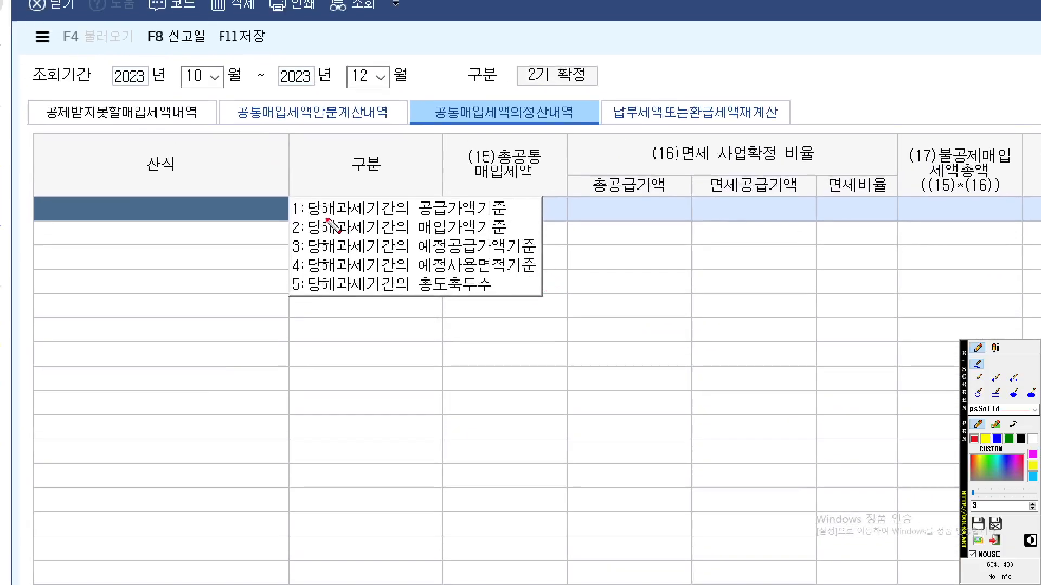
left_click_drag(297, 216, 611, 215)
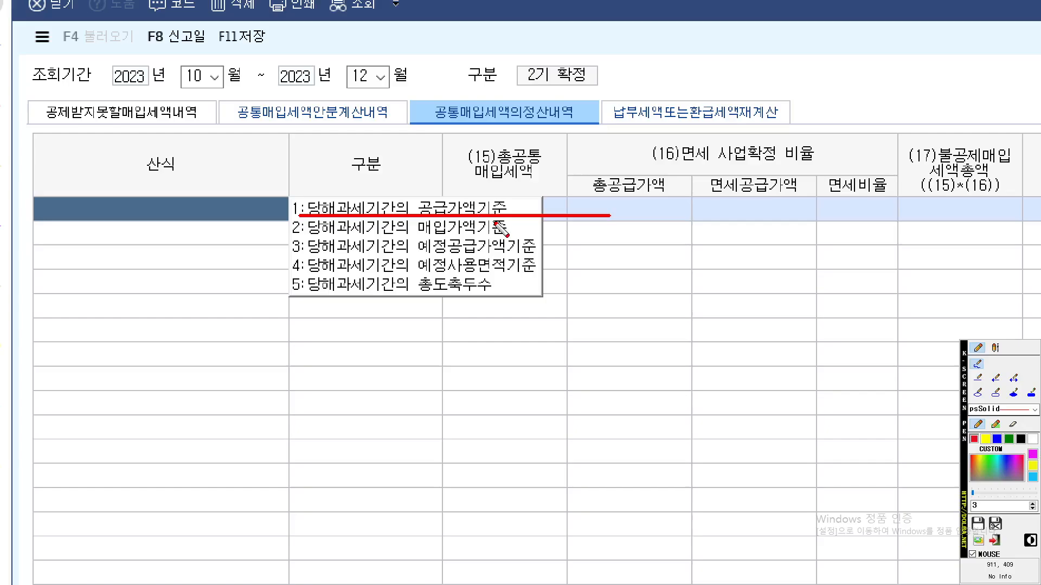
key("Escape")
Choose 당해과세기간의 공급가액기준 as the 산식, decline loading the voucher data and leave 구분 blank
left_click(348, 191)
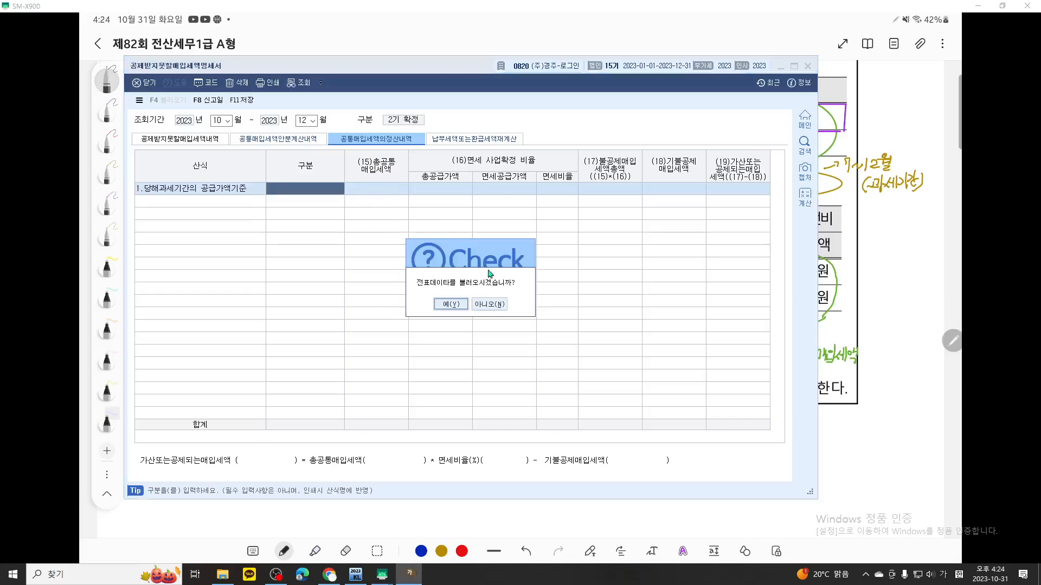
left_click(490, 304)
key("Return")
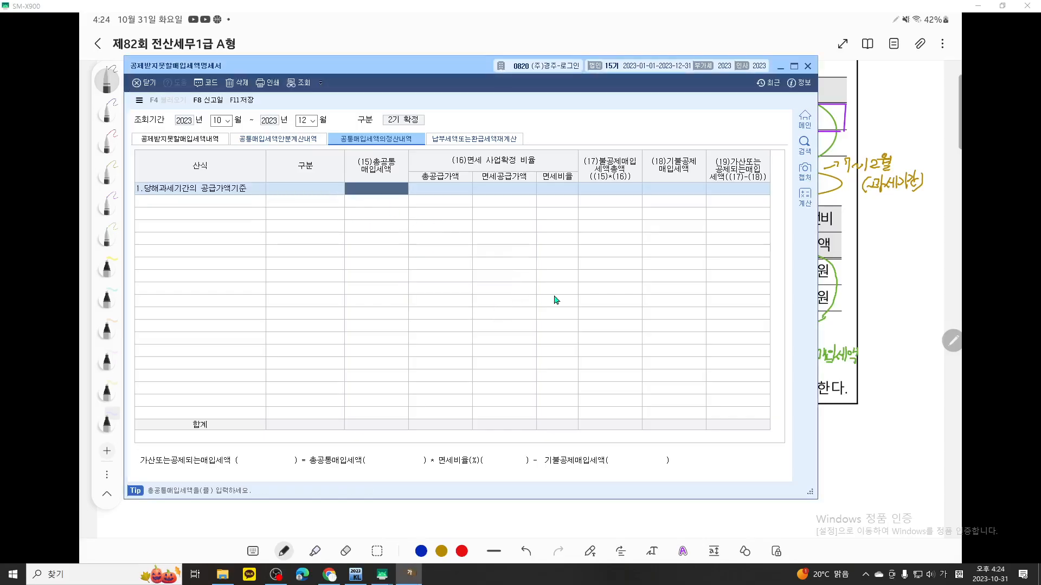
Underline the 10월~12월 period in red with the screen pen, draw an arrow to (15)총공통매입세액, and clear the markings
key("ctrl+F12")
scroll(428, 230, "up", 5)
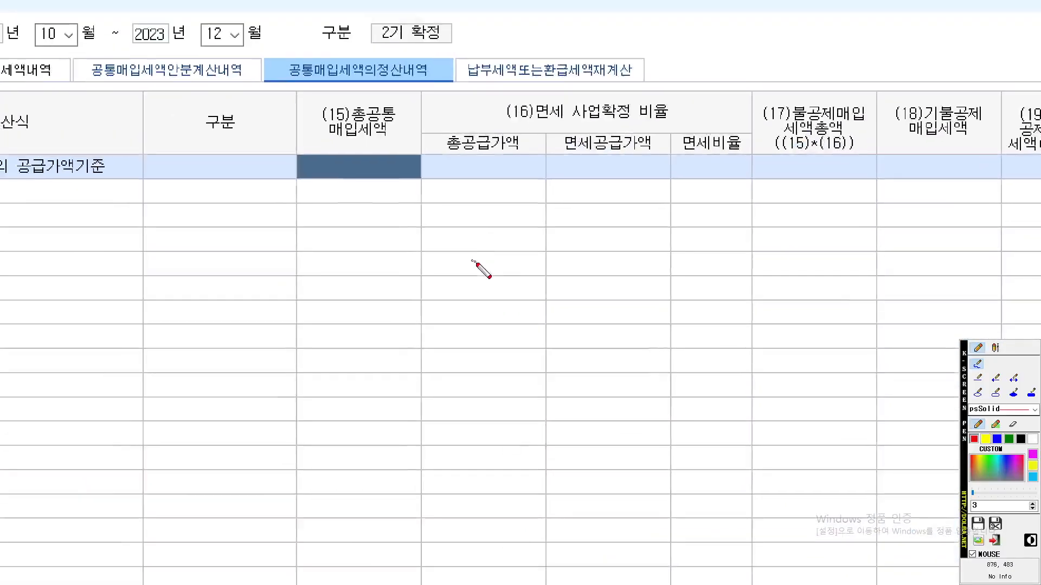
scroll(480, 265, "up", 1)
mouse_move(168, 168)
left_mouse_down()
mouse_move(367, 168)
mouse_move(396, 237)
mouse_move(441, 264)
mouse_move(480, 253)
left_mouse_up()
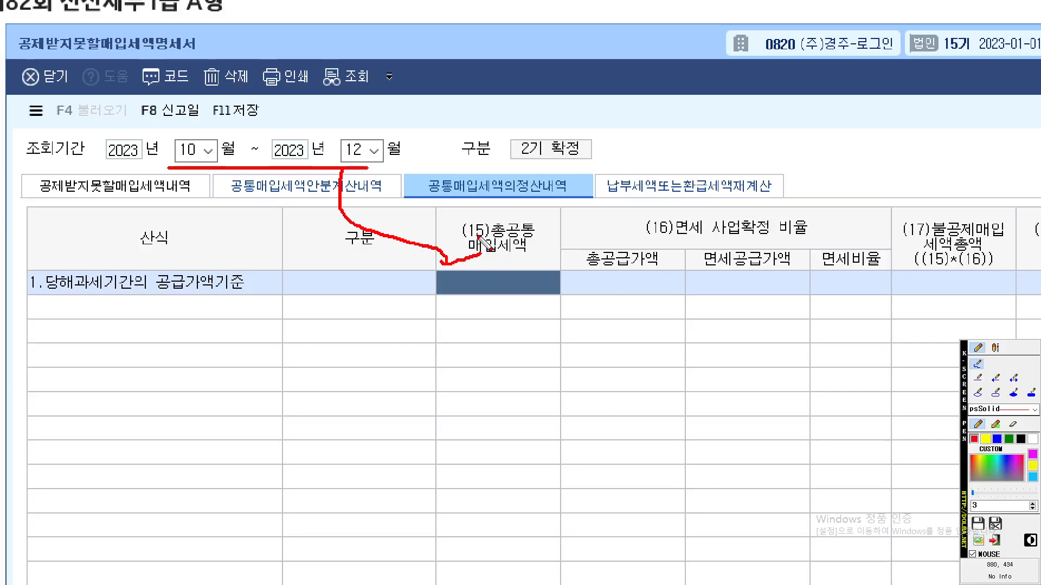
key("Escape")
Switch to the exam notes, circle the 2기 예정·확정 periods and 공통매입세액 amounts in red, cross the amounts out, and clear the markings
left_click(878, 354)
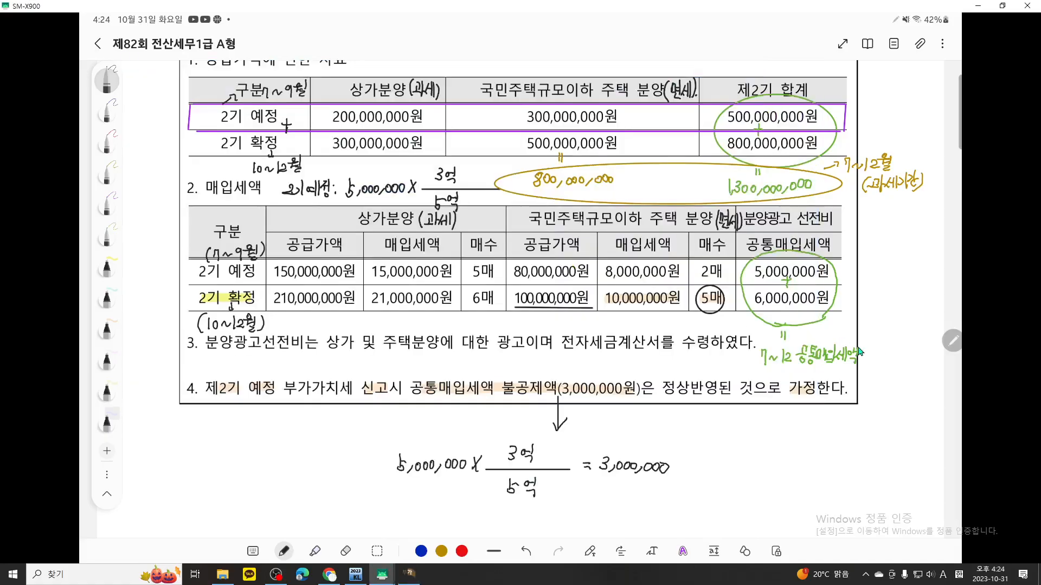
key("ctrl+F12")
scroll(828, 340, "up", 2)
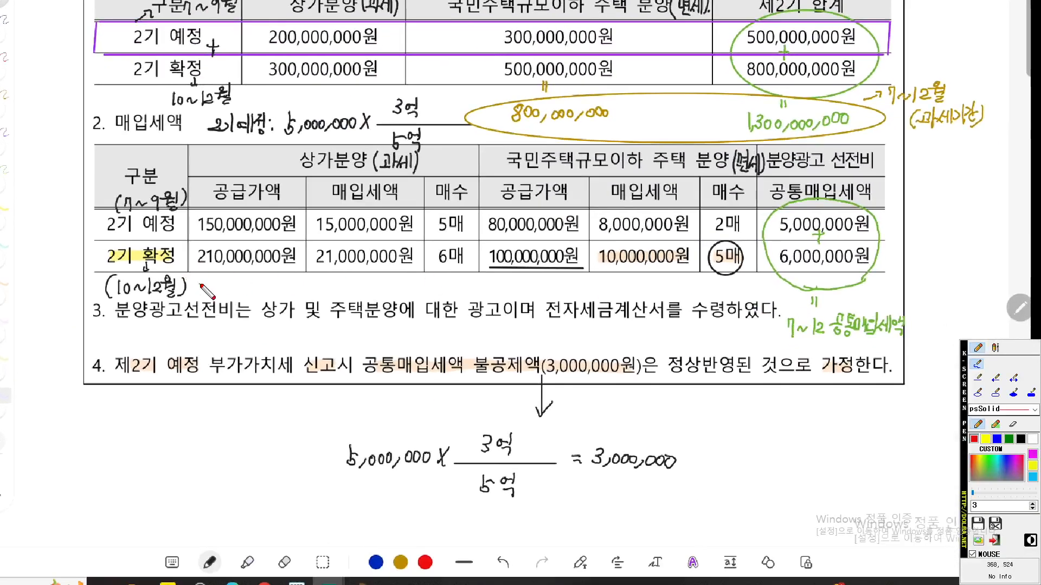
mouse_move(202, 291)
left_mouse_down()
mouse_move(189, 305)
mouse_move(127, 309)
mouse_move(81, 265)
mouse_move(125, 175)
mouse_move(178, 173)
mouse_move(188, 249)
mouse_move(209, 271)
mouse_move(201, 296)
left_mouse_up()
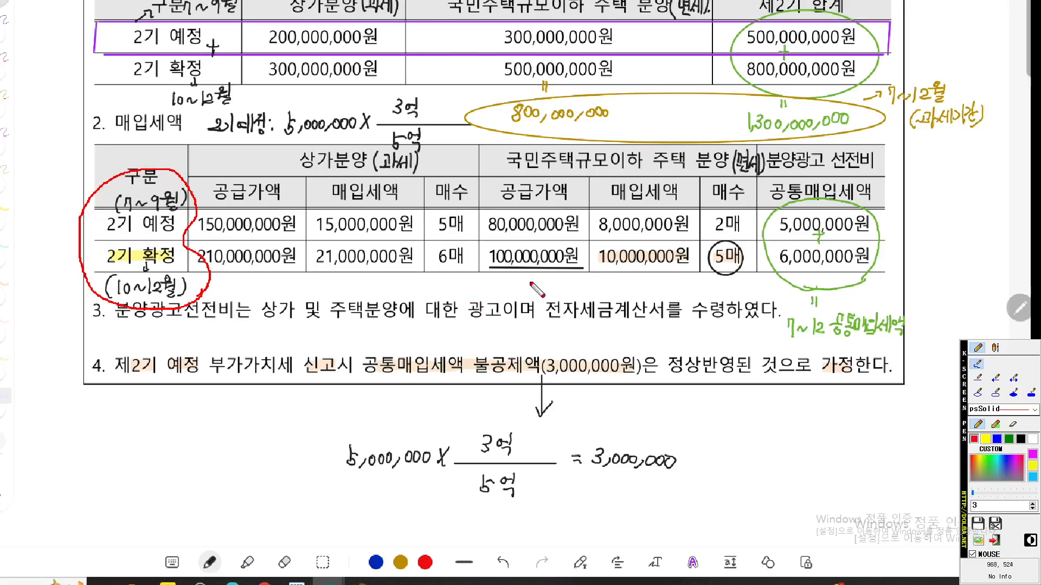
mouse_move(848, 277)
left_mouse_down()
mouse_move(845, 287)
mouse_move(784, 275)
mouse_move(786, 197)
mouse_move(879, 225)
mouse_move(862, 286)
mouse_move(816, 290)
left_mouse_up()
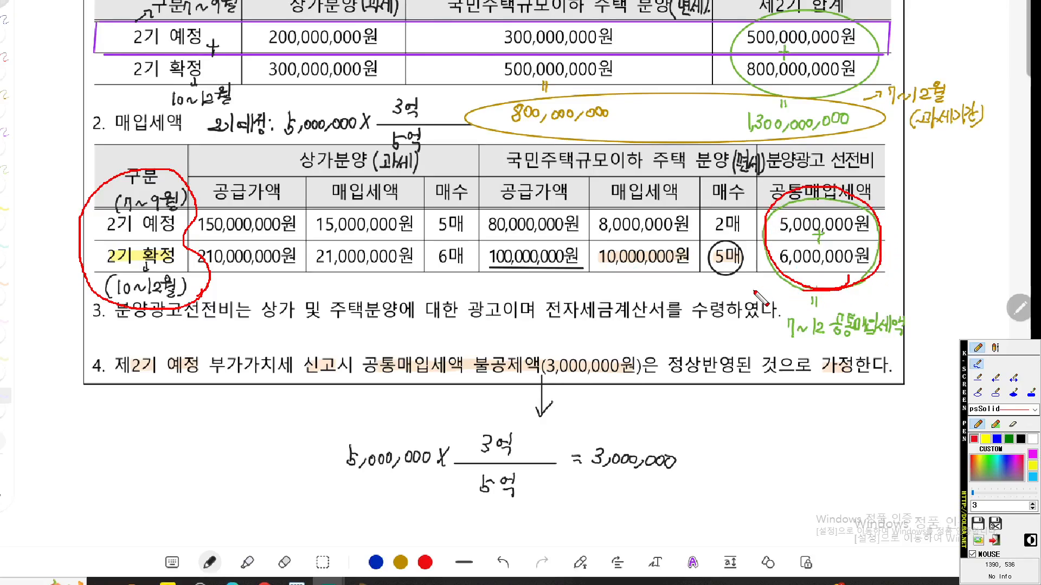
left_click_drag(855, 232, 771, 292)
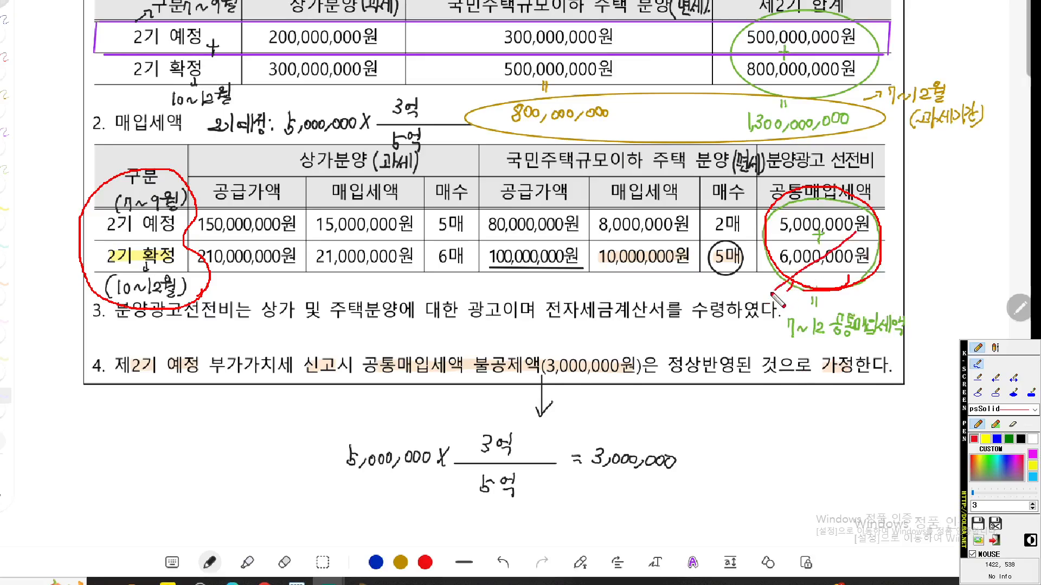
left_click_drag(783, 244, 924, 351)
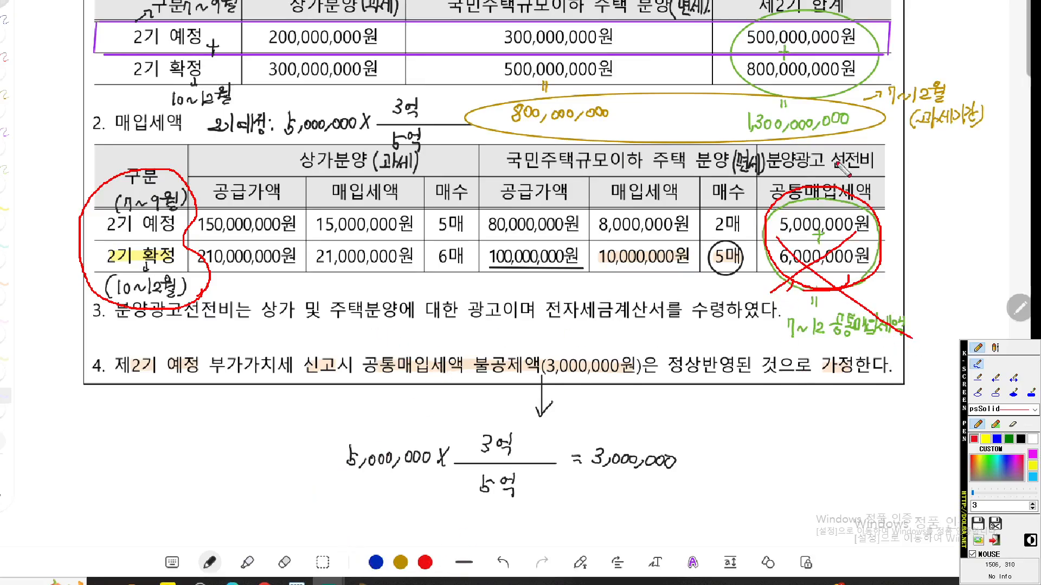
key("Escape")
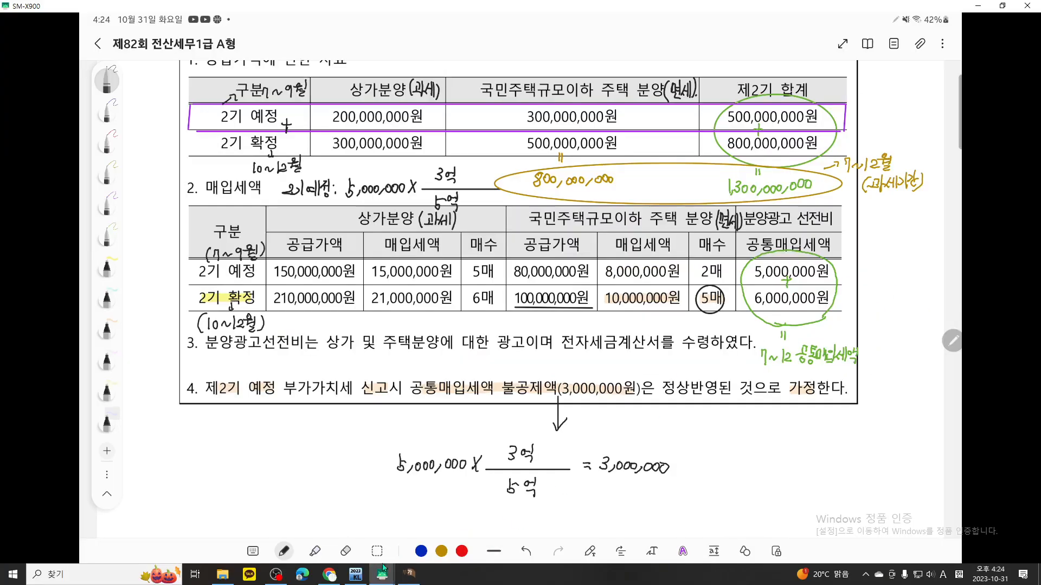
Return to KcLep and enter 11,000,000 as the (15)총공통매입세액
left_click(405, 576)
type("11,000,000")
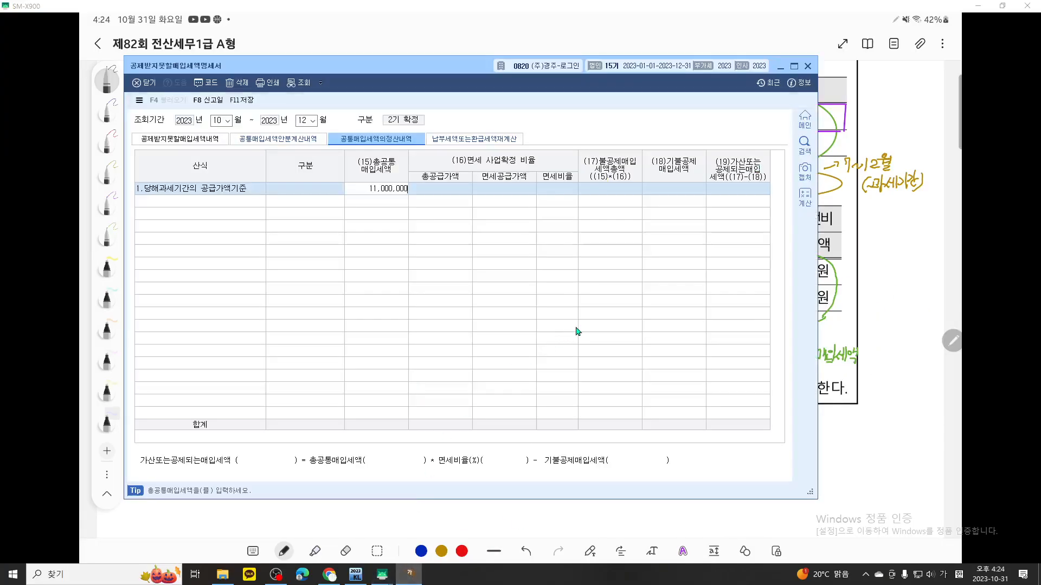
key("Return")
Underline (16)면세 사업확정 비율 in red, mark the 총공급가액 column, and clear the markings
key("ctrl+F1")
scroll(511, 212, "up", 8)
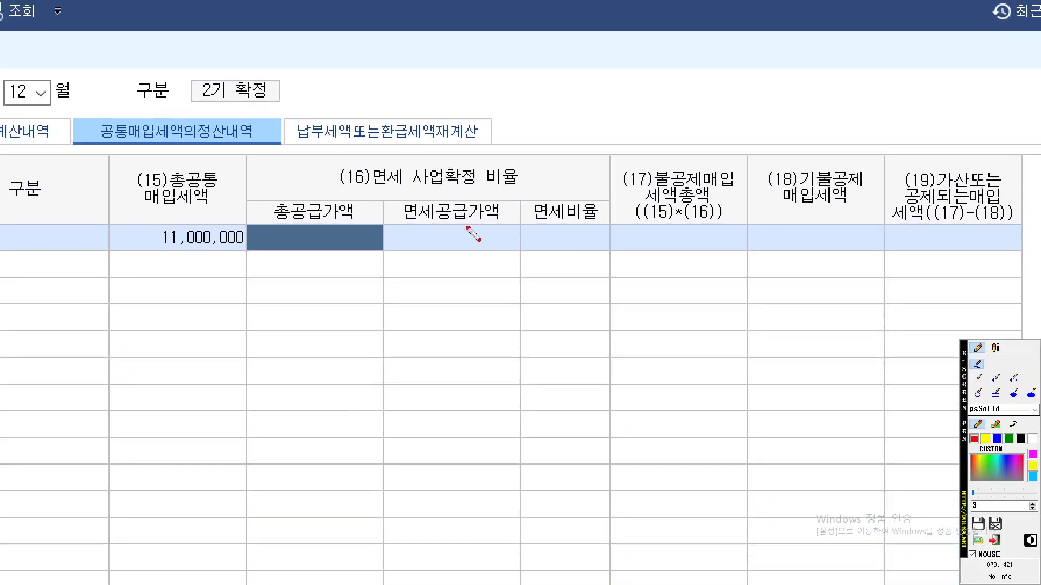
left_click_drag(342, 190, 561, 189)
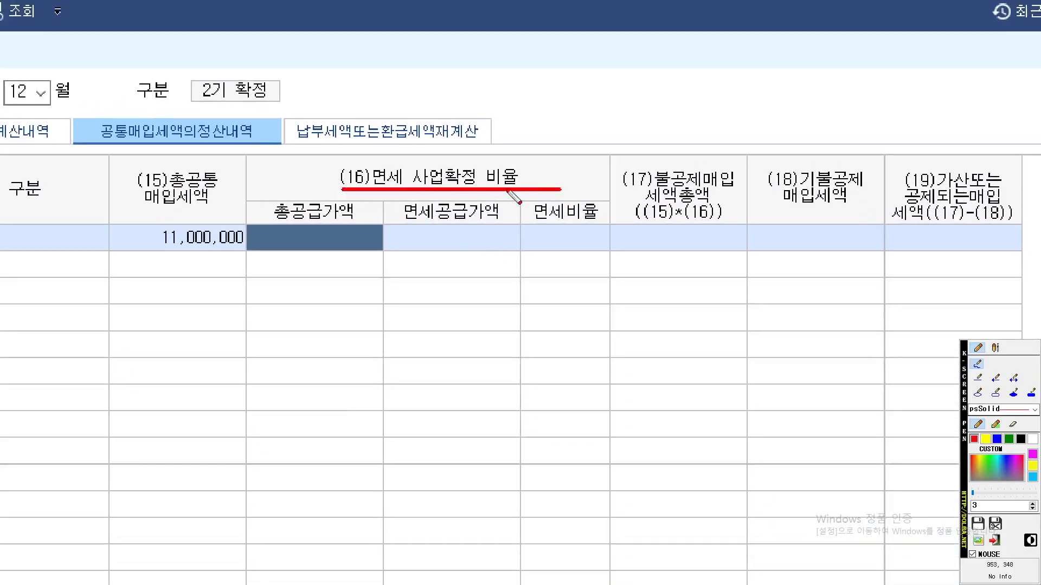
mouse_move(378, 234)
left_mouse_down()
mouse_move(374, 245)
mouse_move(292, 251)
mouse_move(326, 189)
mouse_move(370, 232)
left_mouse_up()
key("Escape")
Switch to the exam notes, circle the 500,000,000원 and 800,000,000원 제2기 합계 amounts in red, and clear the marking
left_click(859, 294)
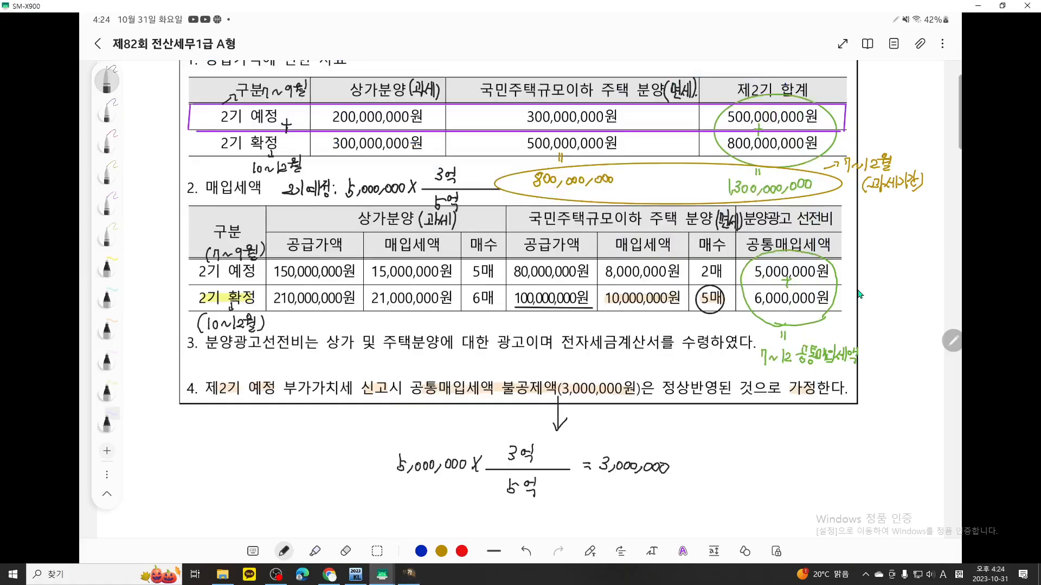
scroll(857, 290, "up", 3)
key("ctrl+F12")
scroll(849, 291, "up", 2)
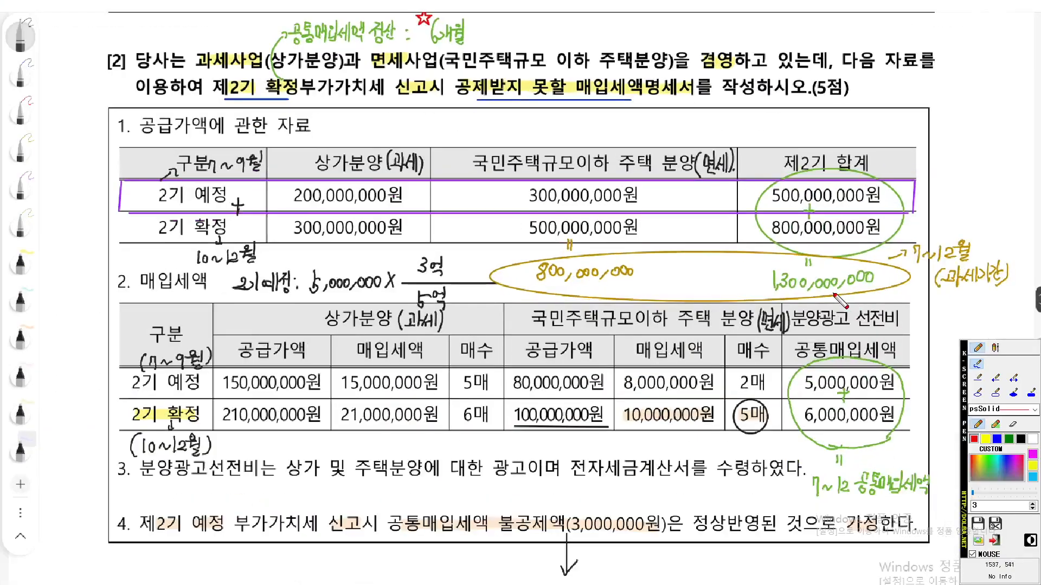
mouse_move(878, 238)
left_mouse_down()
mouse_move(871, 250)
mouse_move(780, 251)
mouse_move(760, 190)
mouse_move(841, 169)
mouse_move(915, 209)
mouse_move(891, 245)
mouse_move(805, 250)
left_mouse_up()
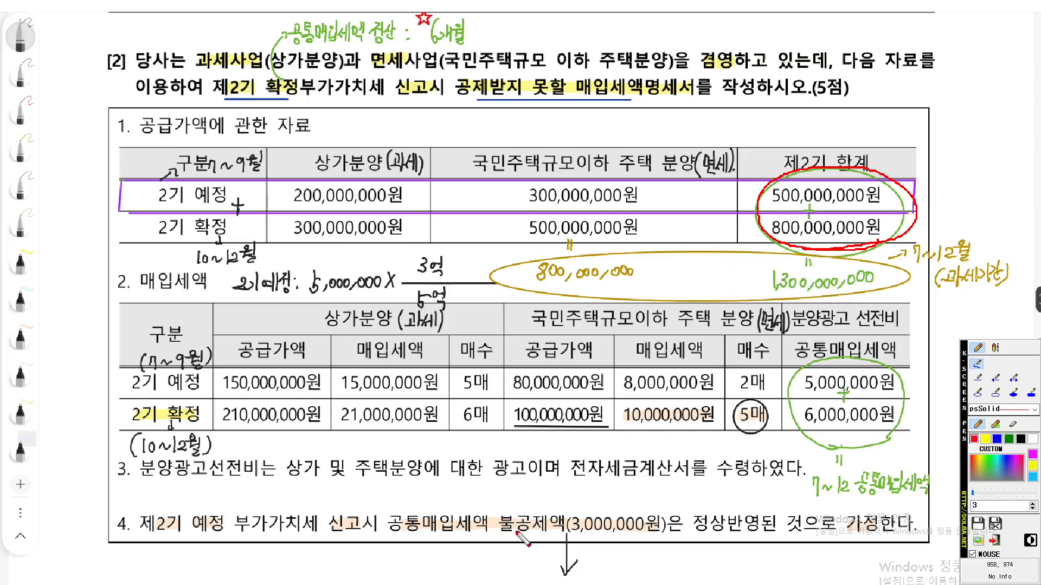
key("Escape")
Return to KcLep, widen the 총공급가액 column and enter 1,300,000,000 as the 총공급가액
left_click(409, 575)
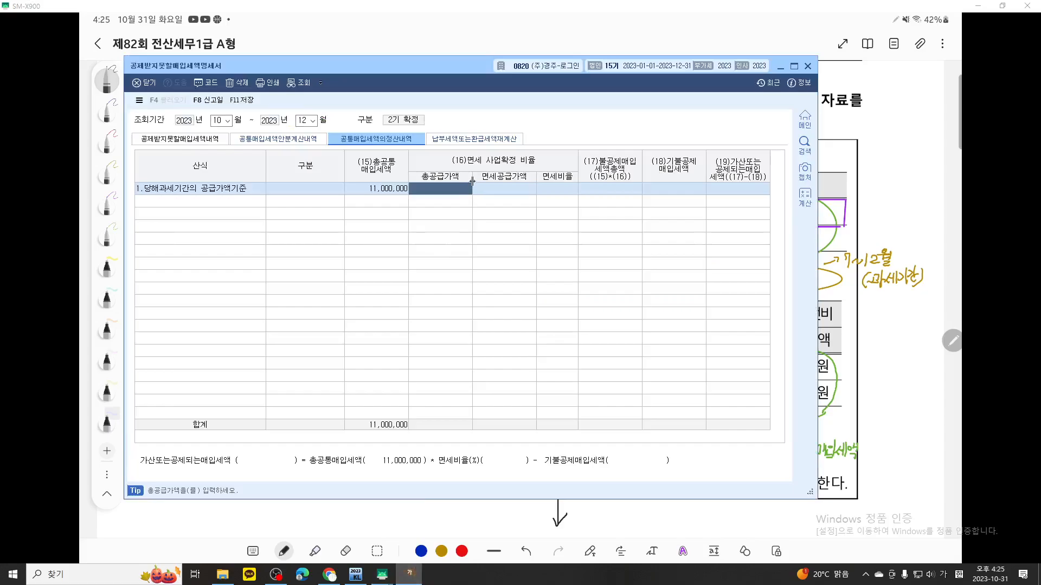
left_click_drag(472, 182, 482, 182)
type("1100")
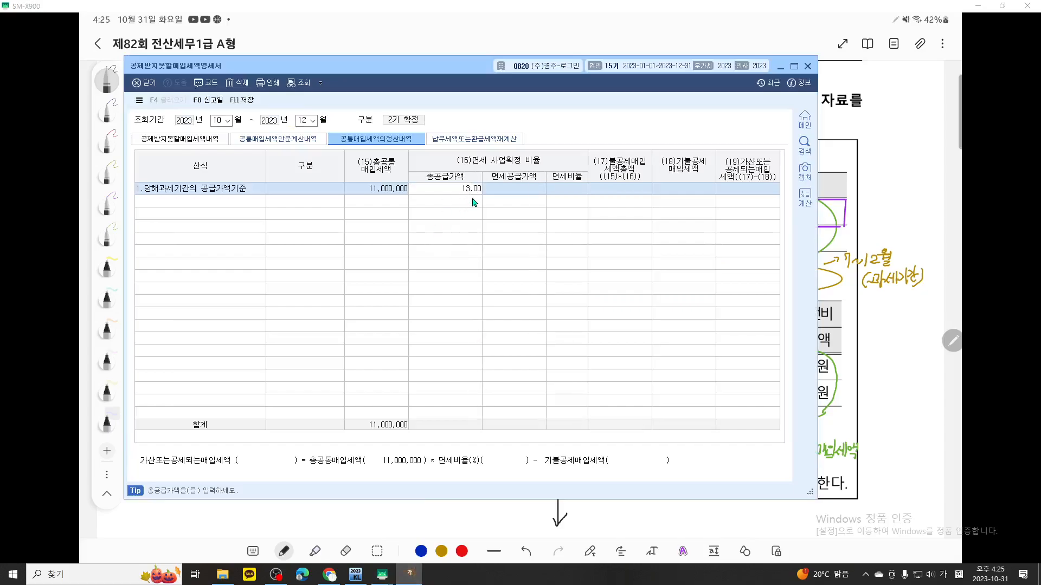
key("Return")
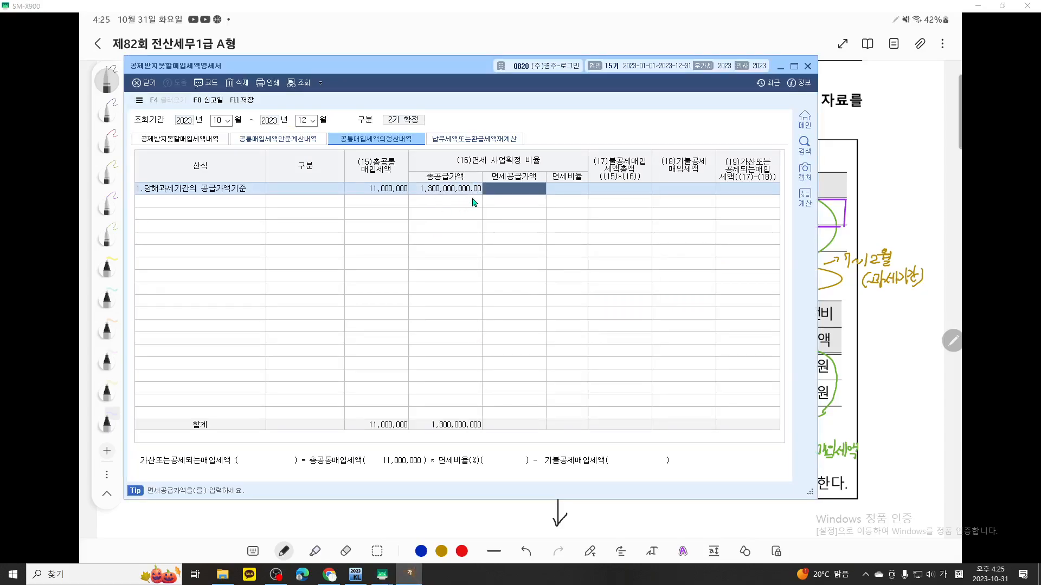
Mark the 면세공급가액 cell in red with the screen pen and clear the marking
key("ctrl+F12")
scroll(471, 199, "up", 11)
left_click_drag(471, 199, 467, 248)
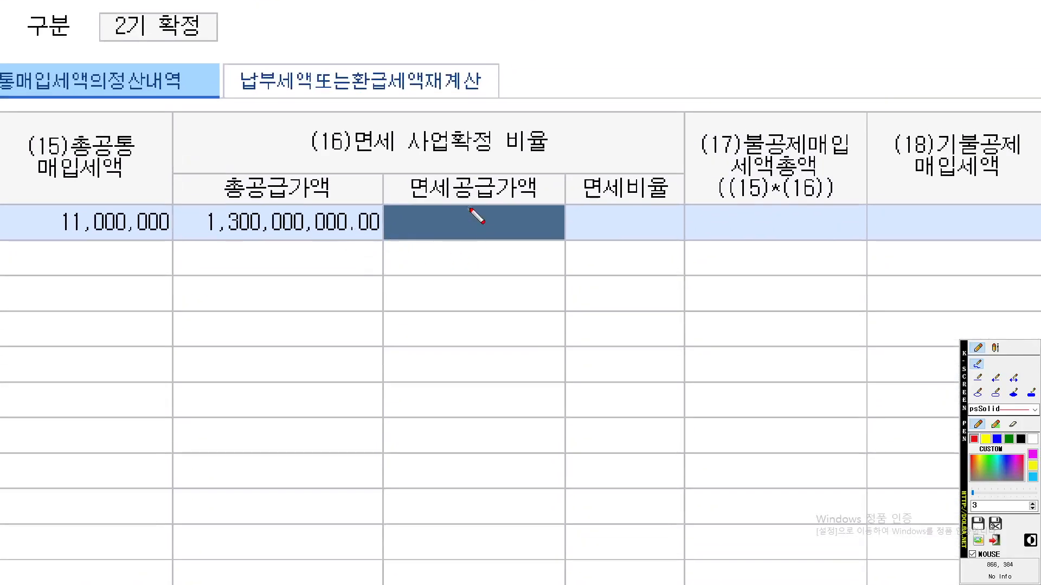
key("Escape")
Switch to the exam notes, circle the 7~9월 and 10~12월 periods, box the 면세 total 800,000,000 in red, and clear the markings
left_click(410, 575)
key("ctrl+F12")
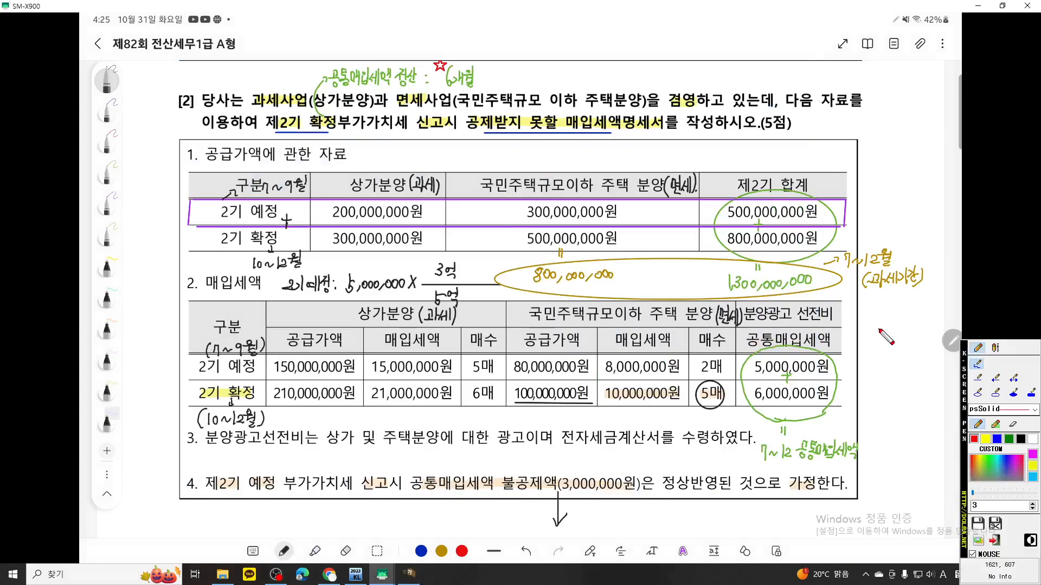
scroll(776, 307, "up", 1)
scroll(775, 308, "up", 3)
left_click_drag(763, 307, 760, 319)
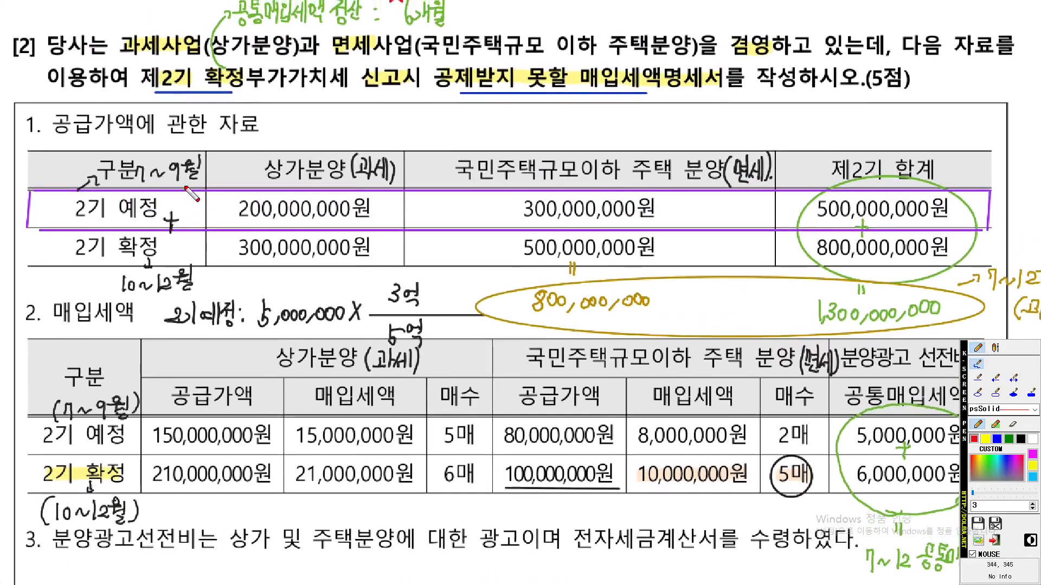
mouse_move(206, 292)
left_mouse_down()
mouse_move(76, 239)
mouse_move(225, 200)
mouse_move(222, 263)
left_mouse_up()
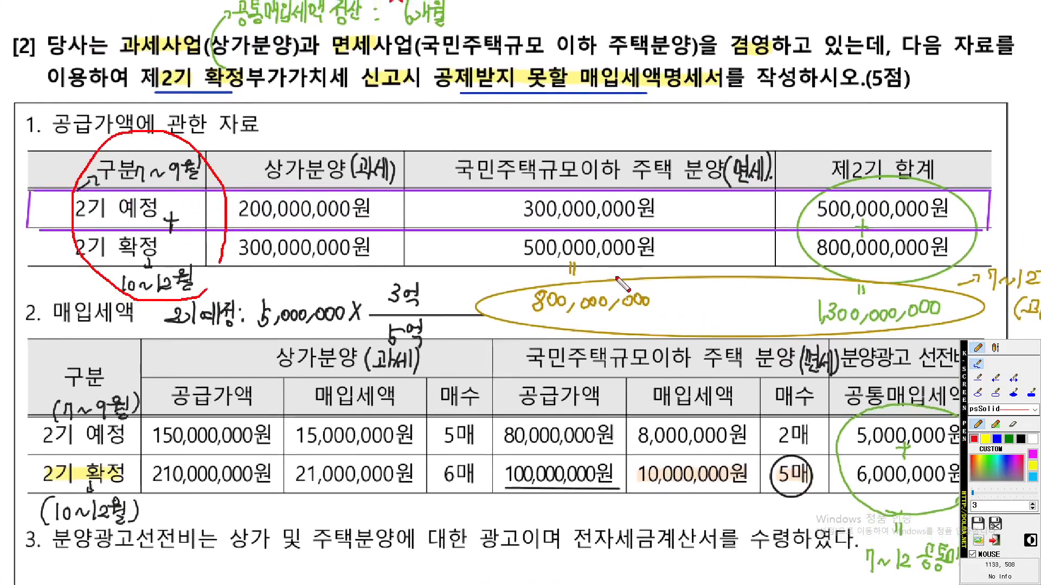
left_click_drag(665, 306, 576, 318)
mouse_move(507, 316)
left_mouse_down()
mouse_move(507, 277)
mouse_move(705, 283)
mouse_move(642, 316)
mouse_move(506, 311)
mouse_move(574, 273)
mouse_move(715, 298)
mouse_move(496, 317)
mouse_move(702, 257)
mouse_move(491, 320)
mouse_move(708, 253)
mouse_move(714, 283)
left_mouse_up()
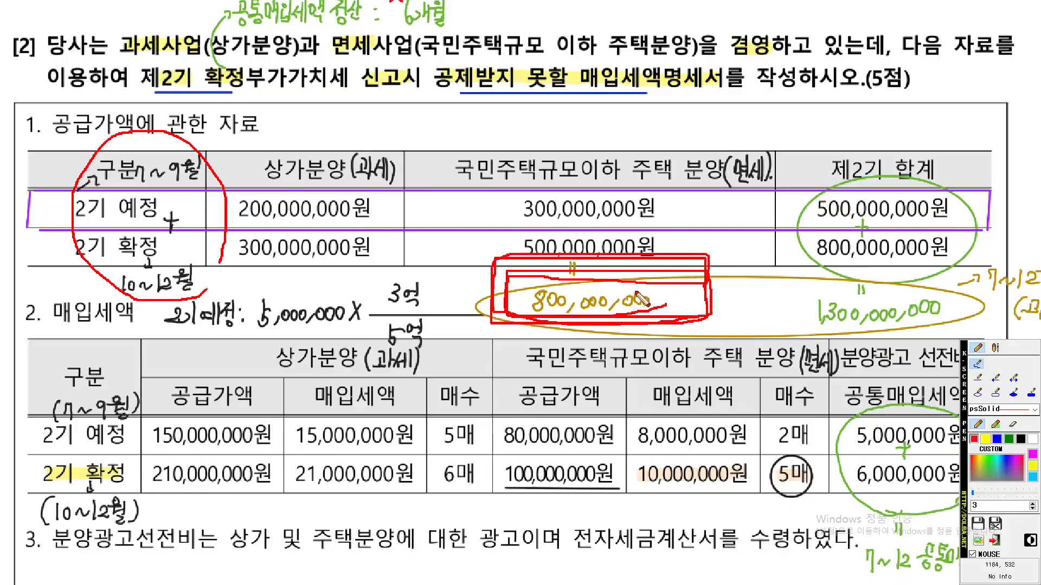
key("Escape")
Return to KcLep and enter 800,000,000 as the 면세공급가액
left_click(410, 574)
type("800,000,000.00")
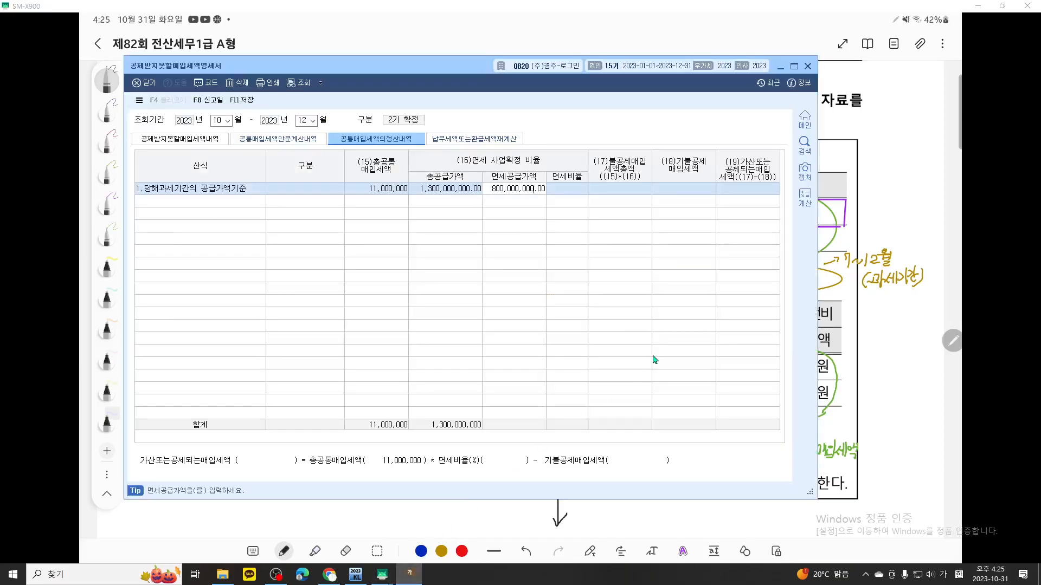
key("Return")
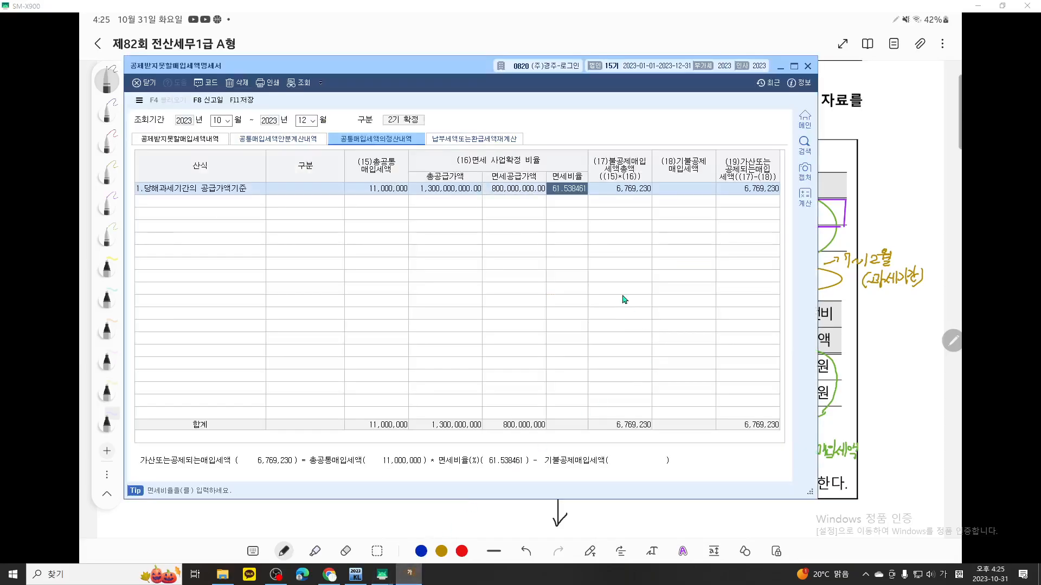
Underline the (17)불공제매입세액총액 amount in red with the screen pen, circle (15)총공통매입세액 and write 7~12 beneath it
key("ctrl+F12")
scroll(611, 259, "up", 8)
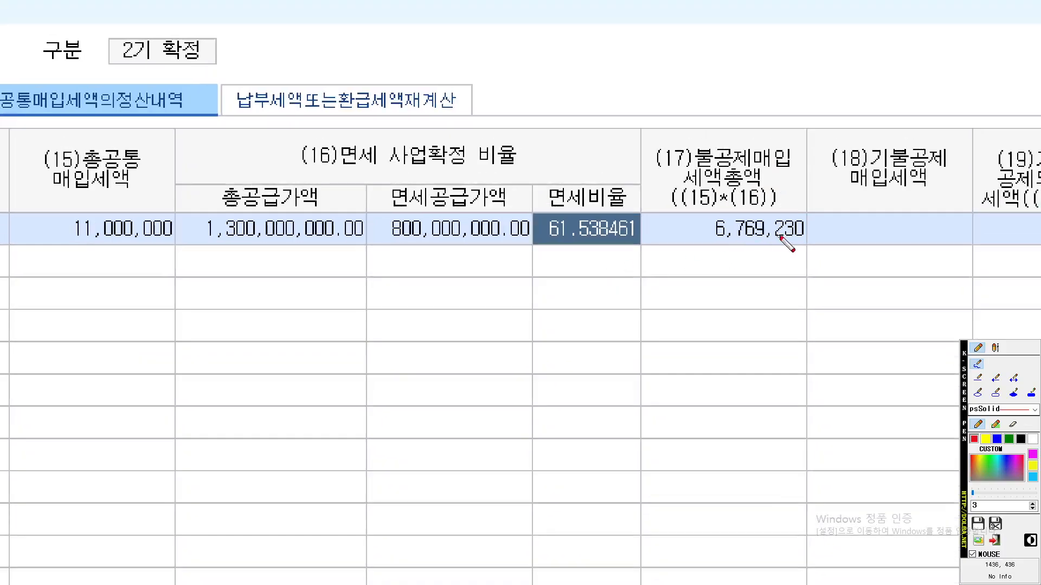
left_click_drag(823, 246, 693, 246)
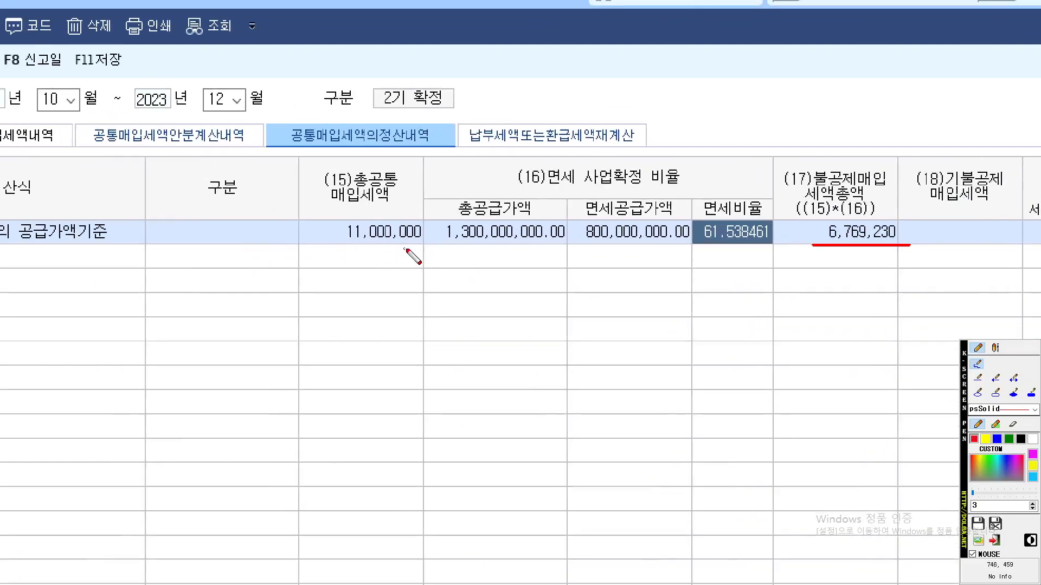
mouse_move(415, 251)
left_mouse_down()
mouse_move(284, 206)
mouse_move(425, 258)
left_mouse_up()
mouse_move(323, 287)
left_mouse_down()
mouse_move(325, 269)
mouse_move(342, 299)
mouse_move(401, 281)
mouse_move(380, 291)
mouse_move(422, 292)
left_mouse_up()
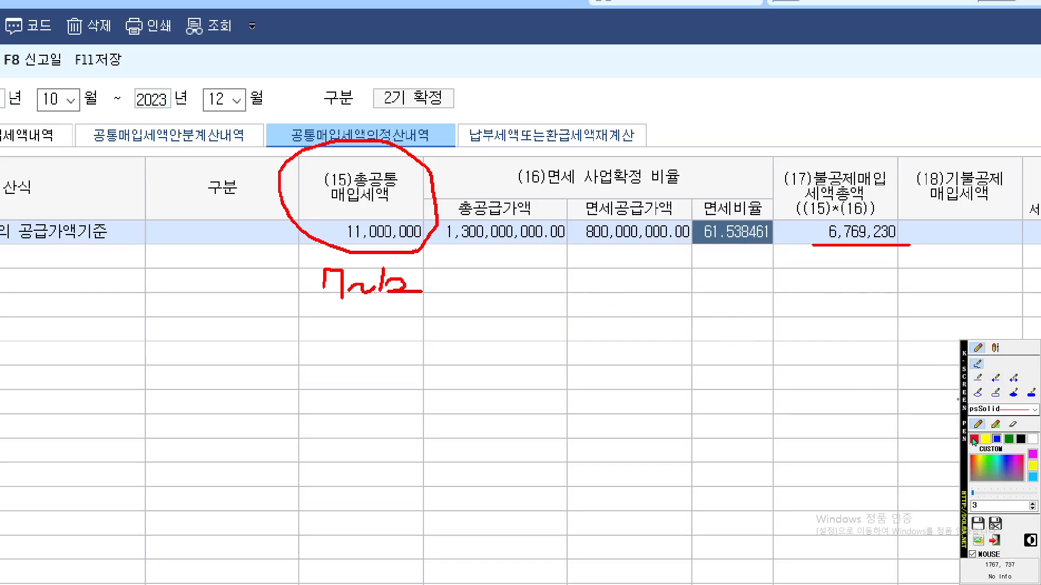
Circle 면세비율 in red and write 7~12 beneath it and beneath the underlined (17)불공제매입세액총액 amount
mouse_move(763, 250)
left_mouse_down()
mouse_move(686, 216)
mouse_move(782, 260)
left_mouse_up()
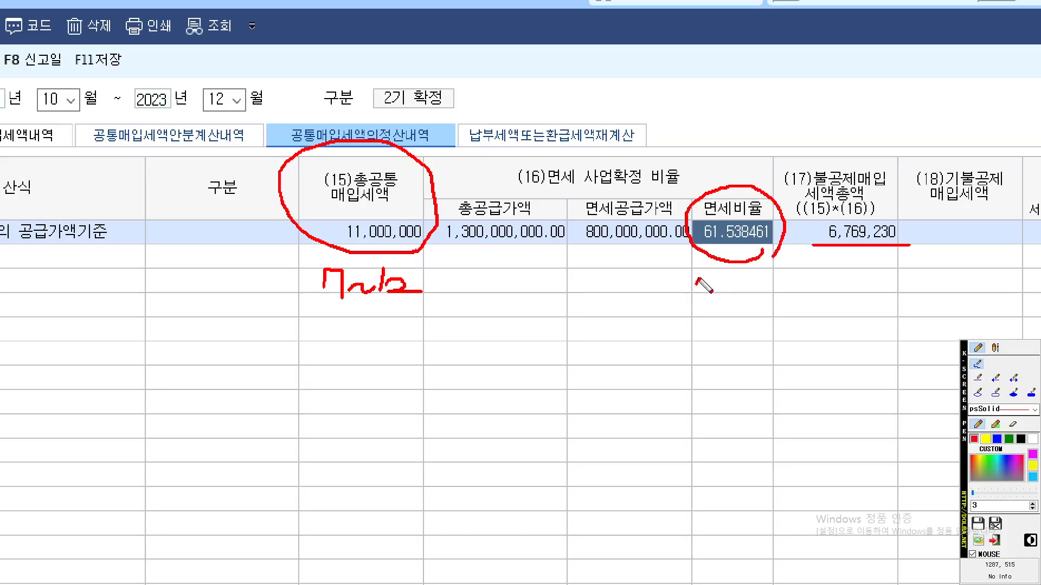
left_click_drag(698, 287, 735, 283)
mouse_move(742, 271)
left_mouse_down()
mouse_move(743, 288)
mouse_move(765, 287)
left_mouse_up()
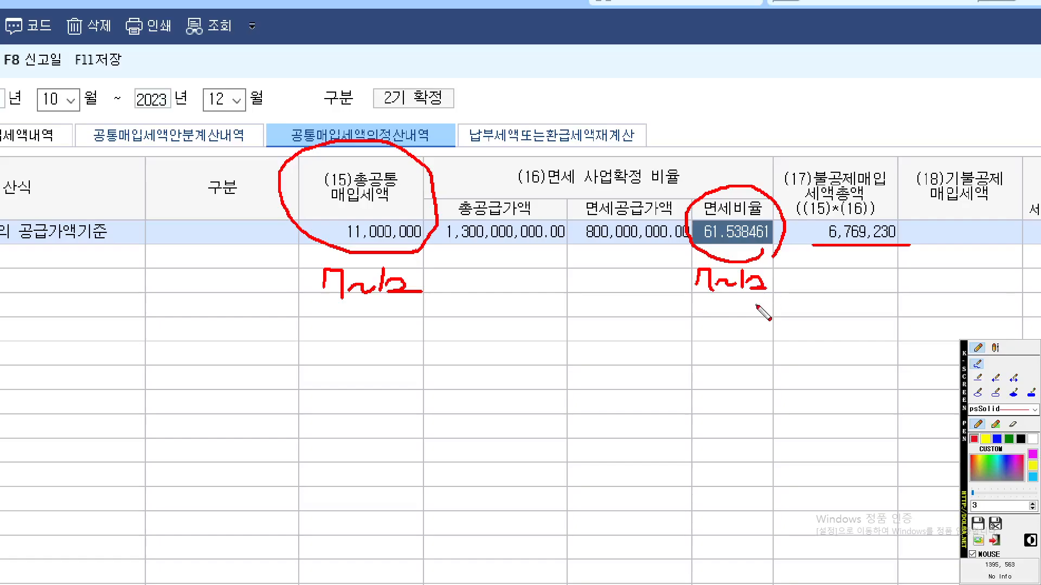
mouse_move(866, 260)
left_mouse_down()
mouse_move(764, 243)
mouse_move(777, 246)
left_mouse_up()
mouse_move(720, 268)
left_mouse_down()
mouse_move(738, 259)
mouse_move(733, 278)
mouse_move(770, 268)
left_mouse_up()
mouse_move(774, 259)
left_mouse_down()
mouse_move(774, 276)
mouse_move(784, 263)
mouse_move(788, 271)
left_mouse_up()
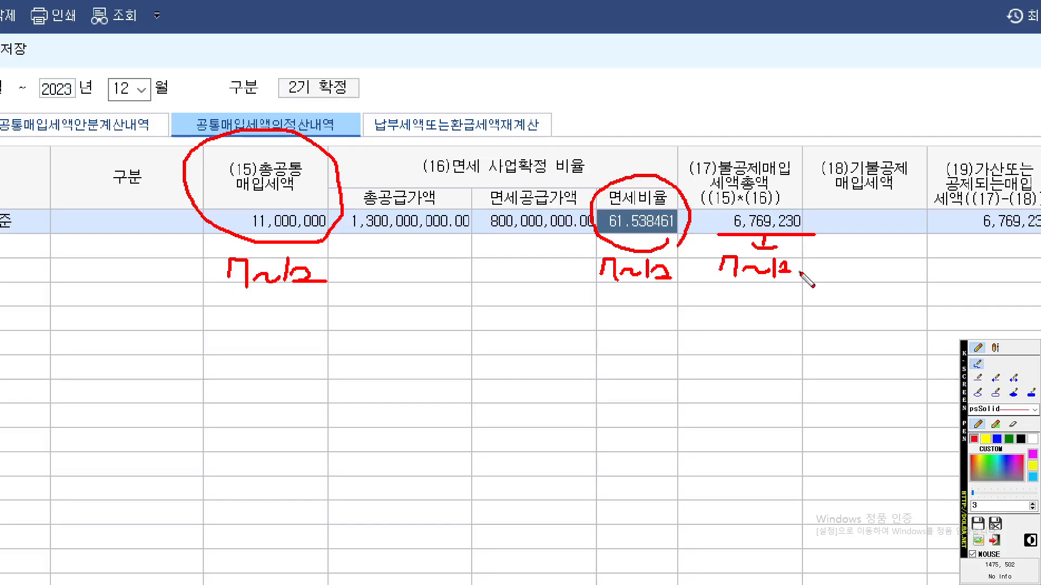
Write (7~9) and 3,000,000 in blue below the (17) column, and circle (18)기불공제매입세액 with an arrow to its cell
scroll(793, 274, "down", 1)
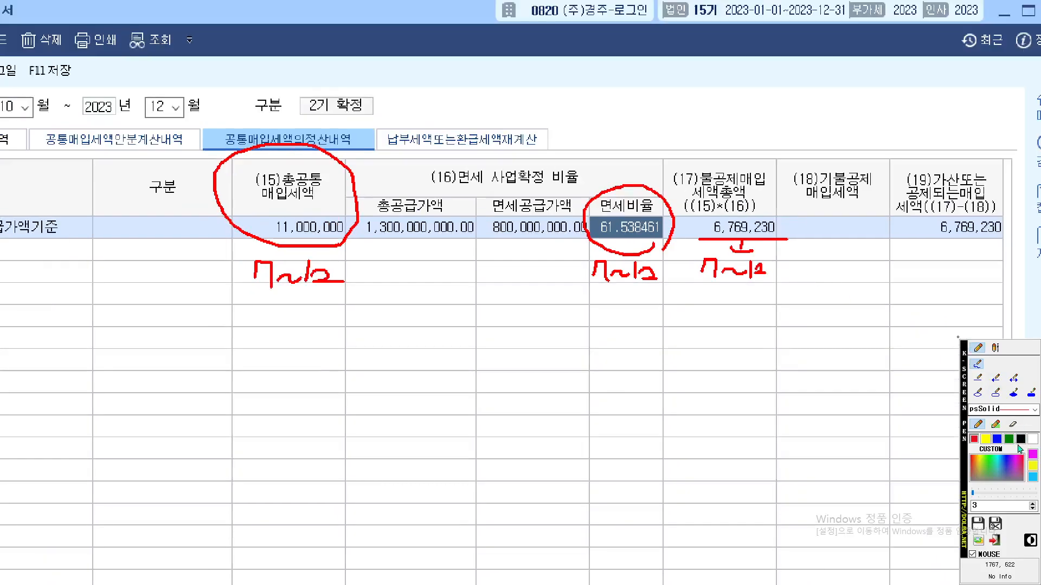
mouse_move(703, 286)
left_mouse_down()
mouse_move(690, 312)
mouse_move(762, 298)
mouse_move(774, 319)
left_mouse_up()
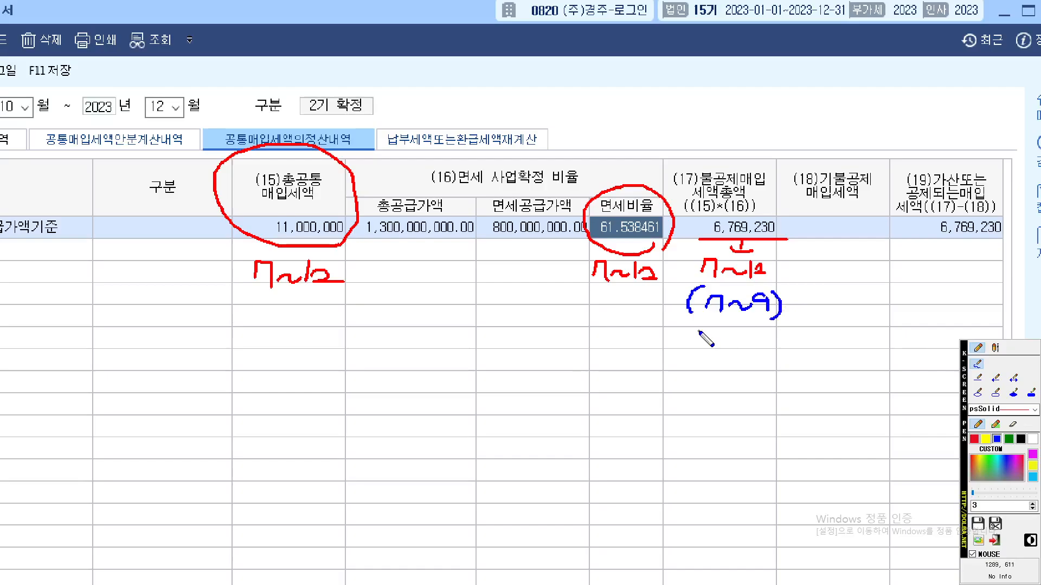
mouse_move(690, 340)
left_mouse_down()
mouse_move(710, 343)
mouse_move(697, 359)
mouse_move(831, 344)
left_mouse_up()
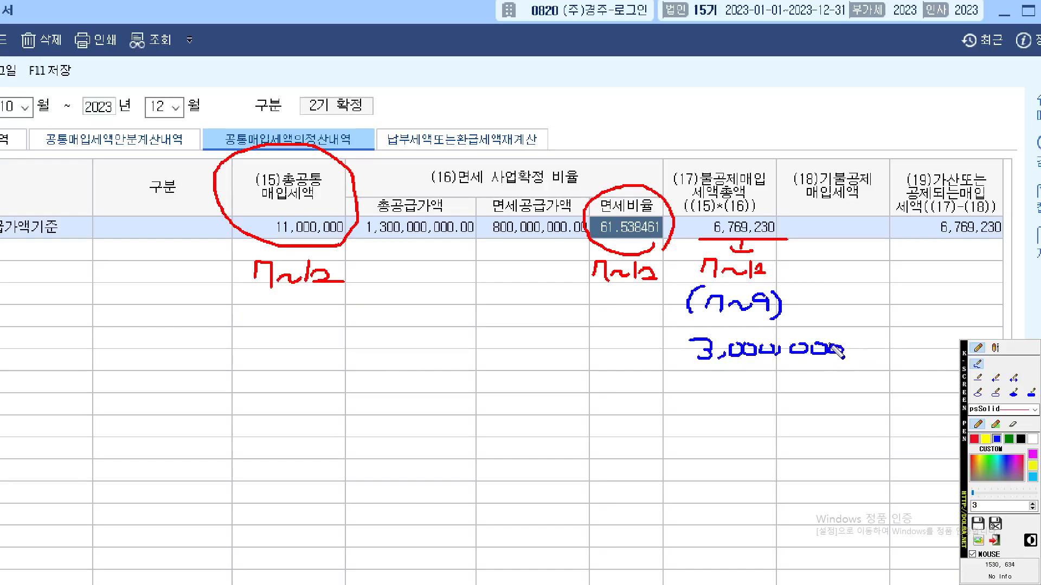
mouse_move(869, 232)
left_mouse_down()
mouse_move(831, 237)
mouse_move(790, 173)
mouse_move(870, 155)
mouse_move(894, 193)
mouse_move(886, 211)
mouse_move(873, 230)
mouse_move(822, 234)
left_mouse_up()
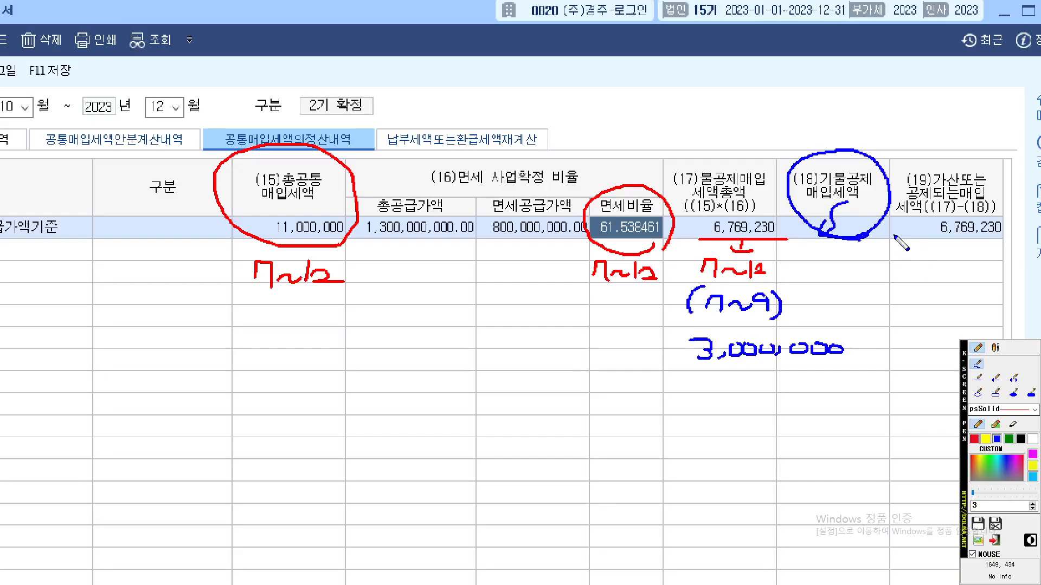
Clear the pen marks and enter 3,000,000 as the (18)기불공제매입세액
key("Escape")
left_click(665, 187)
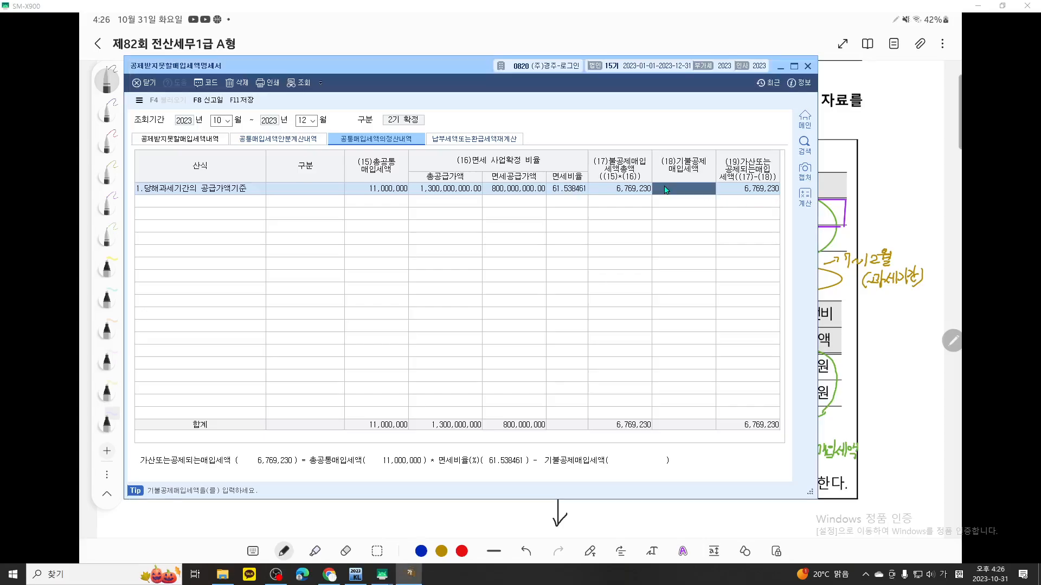
type("3000")
key("Return")
Underline the 10월~12월 조회기간 in blue with the screen pen and circle the (19)가산또는공제되는매입세액 column with its amount
key("ctrl+F2")
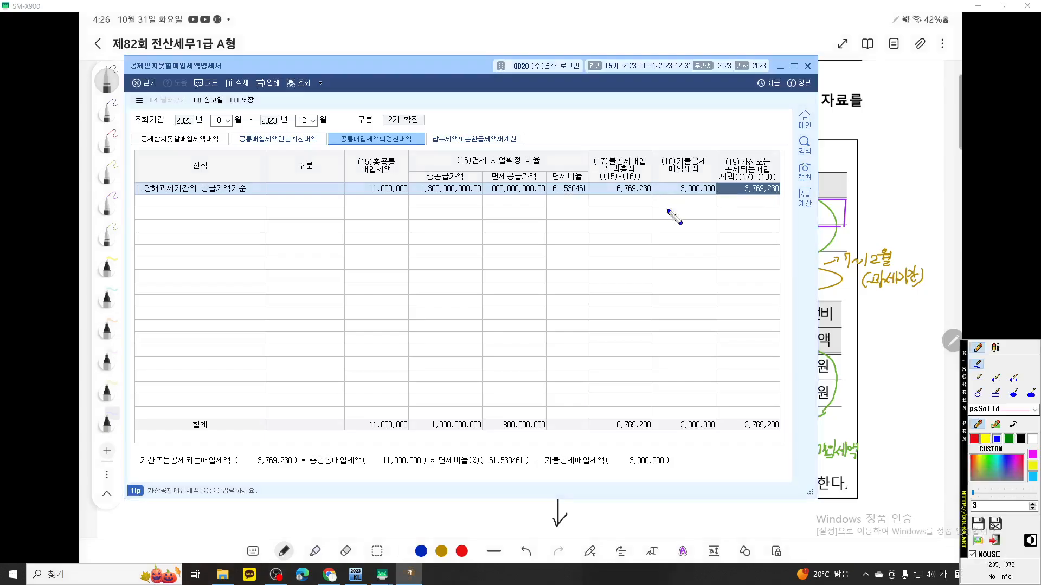
scroll(628, 237, "up", 4)
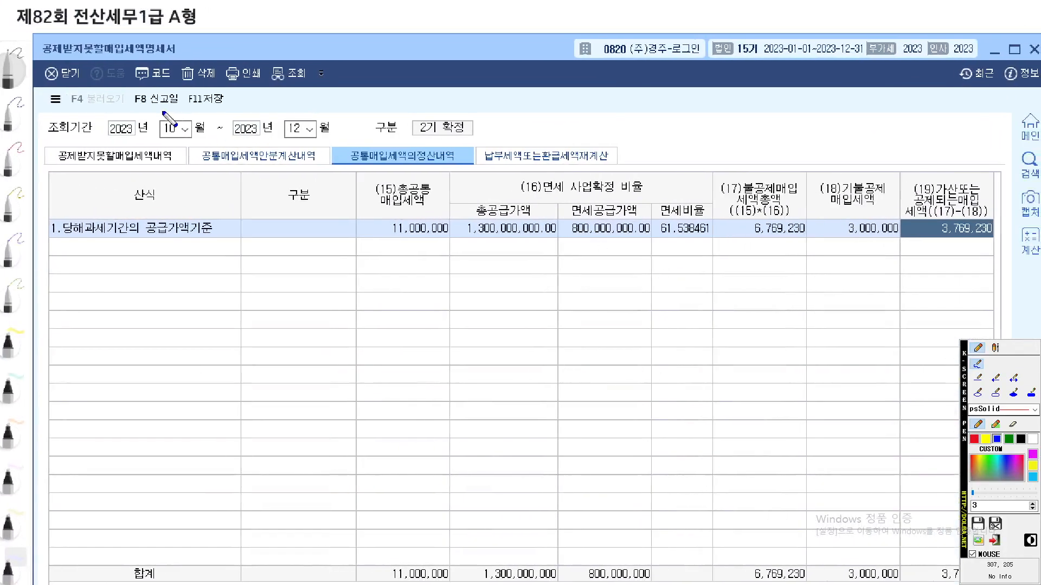
mouse_move(143, 139)
left_mouse_down()
mouse_move(370, 138)
mouse_move(264, 138)
left_mouse_up()
mouse_move(1008, 251)
left_mouse_down()
mouse_move(951, 256)
mouse_move(892, 163)
mouse_move(1033, 222)
left_mouse_up()
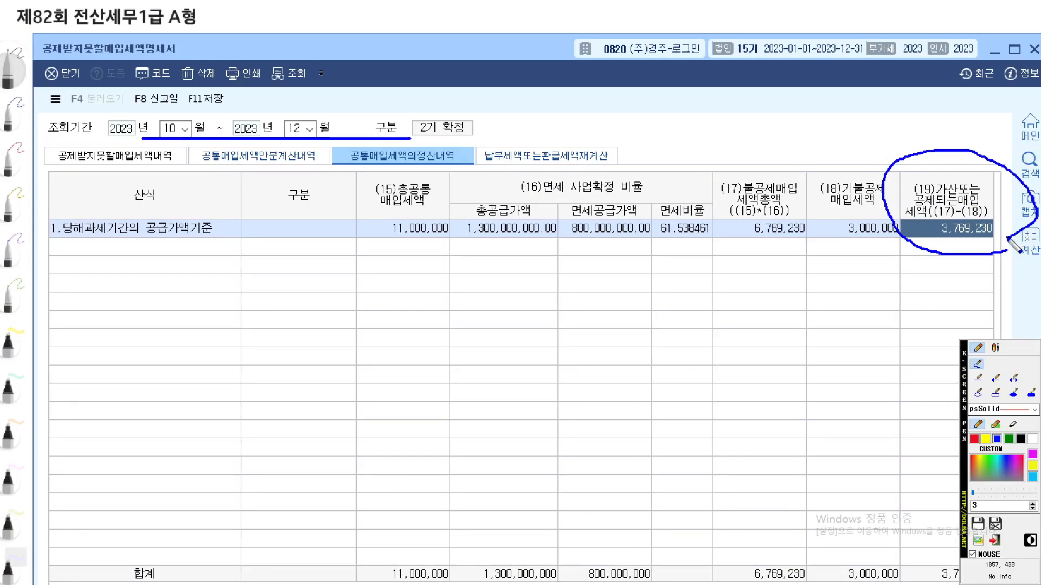
left_click_drag(807, 170, 732, 260)
left_click_drag(766, 162, 900, 371)
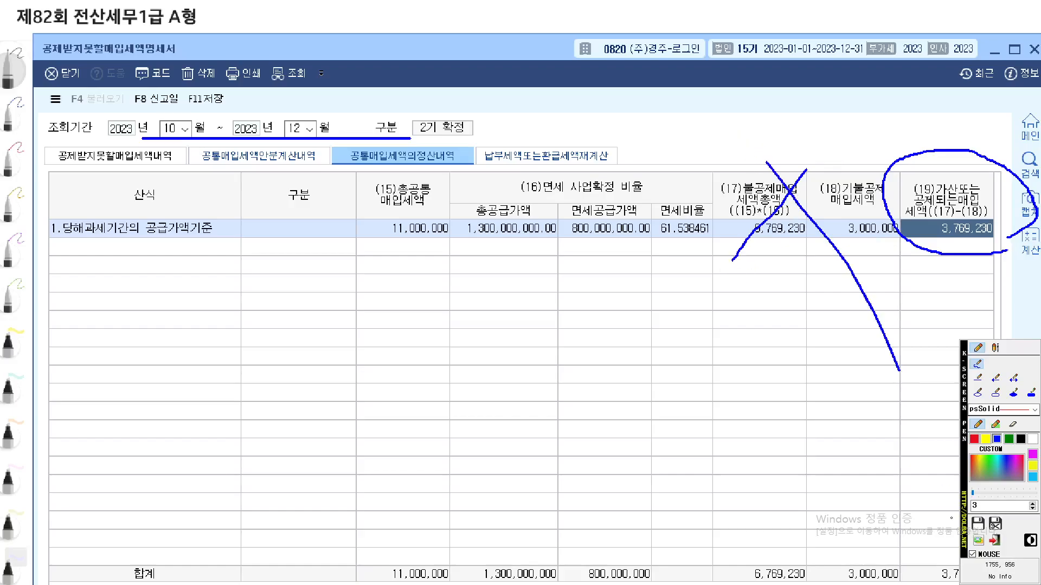
key("ctrl+z")
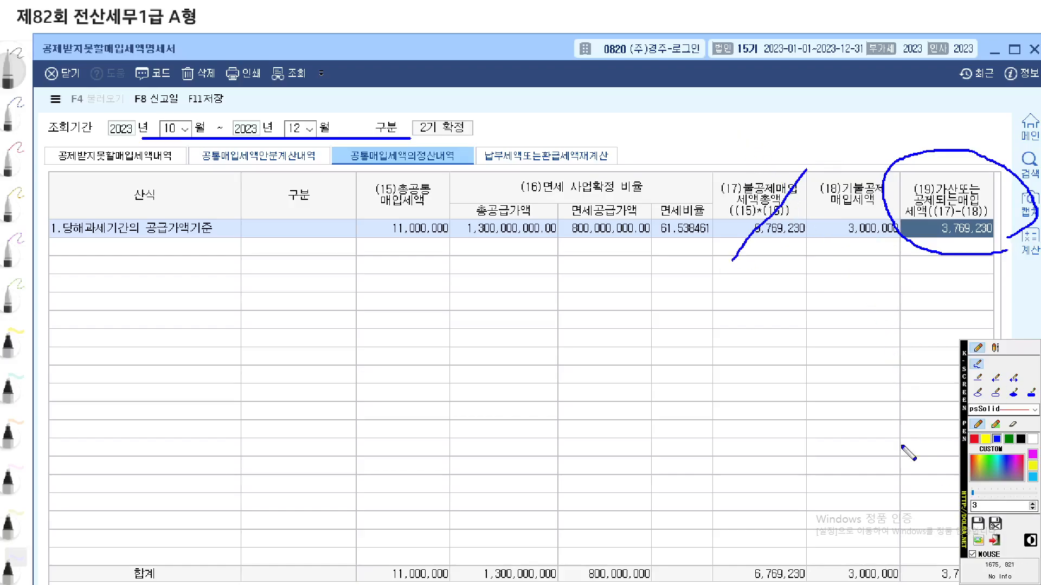
key("ctrl+z")
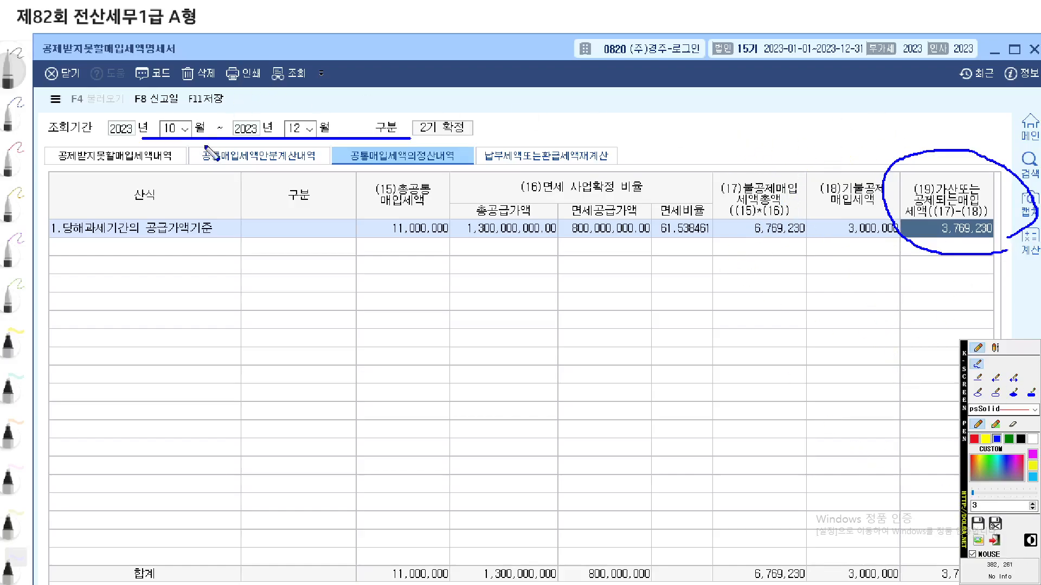
Circle the 공제받지못할매입세액내역 title in blue, clear the pen marks and switch to that schedule
mouse_move(186, 173)
left_mouse_down()
mouse_move(60, 168)
mouse_move(157, 136)
mouse_move(176, 165)
left_mouse_up()
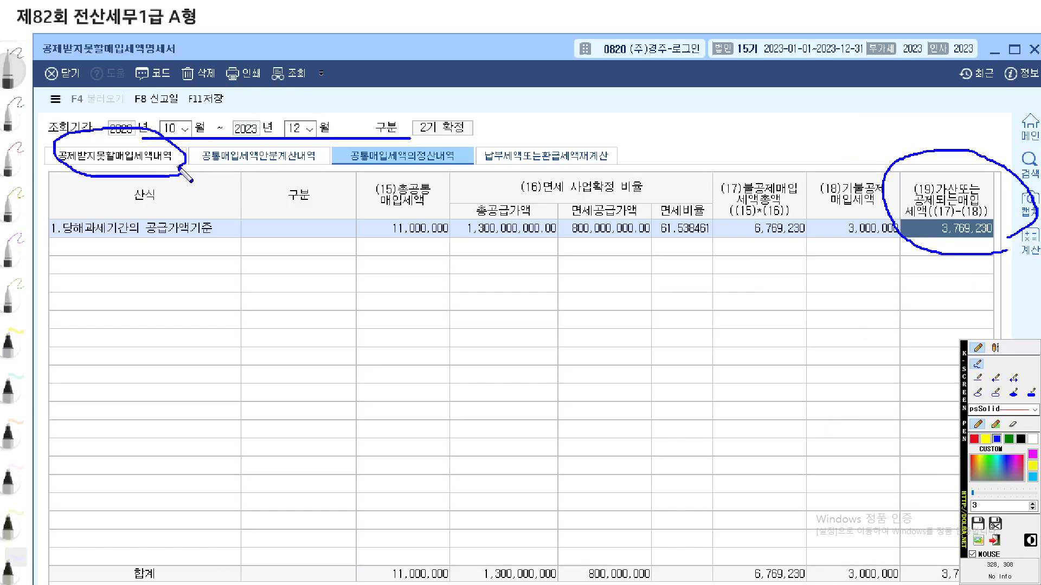
key("Escape")
left_click(189, 144)
Underline the 조회기간 and the 매수 and 매입세액 of ⑤면세사업등 관련 in blue, and close the screen pen
key("ctrl+2")
scroll(469, 274, "up", 5)
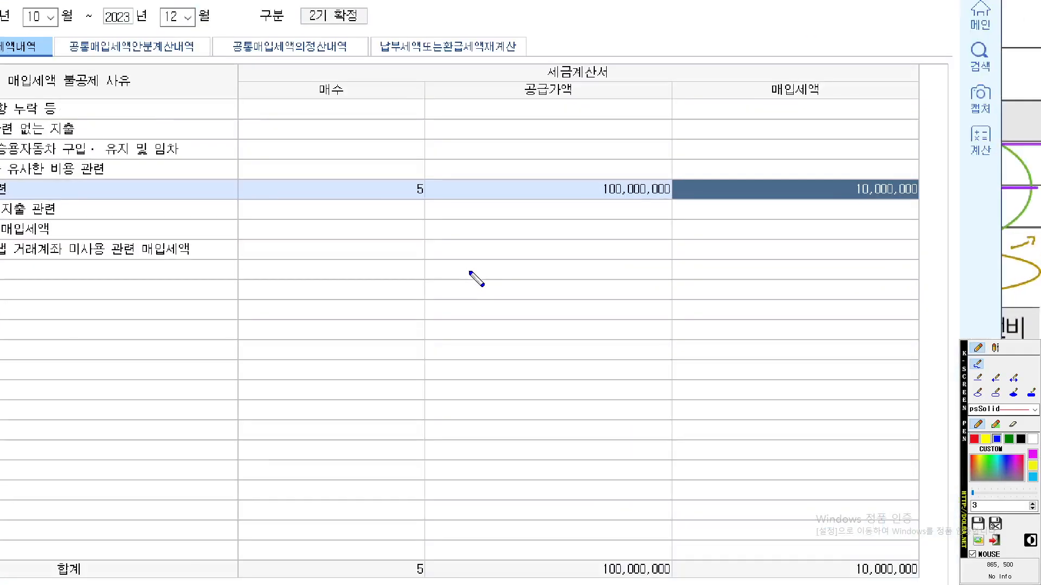
left_click_drag(470, 273, 509, 285)
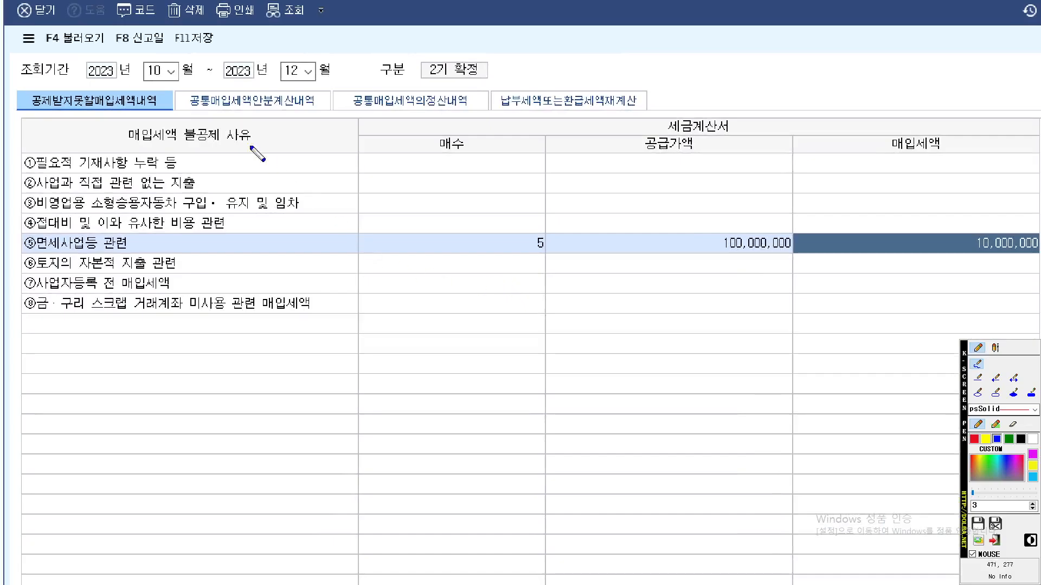
left_click_drag(140, 84, 383, 84)
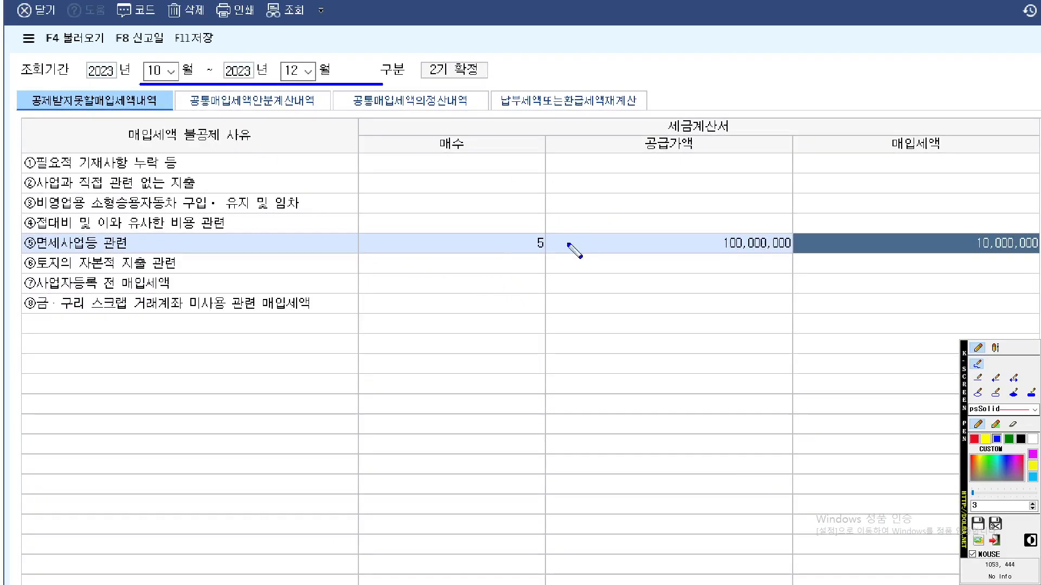
left_click_drag(467, 253, 561, 253)
left_click_drag(831, 246, 1040, 246)
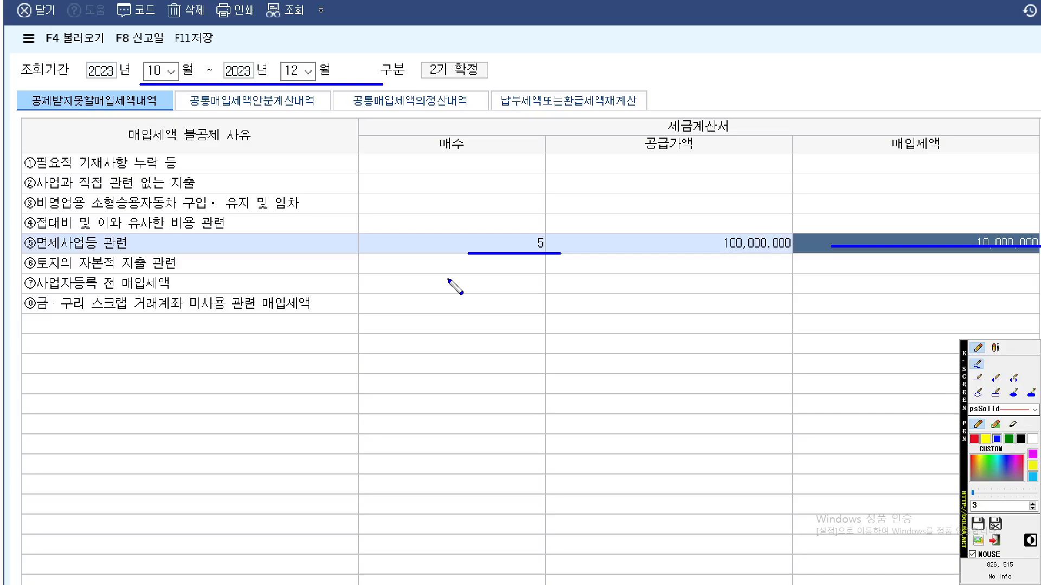
key("Escape")
left_click(276, 574)
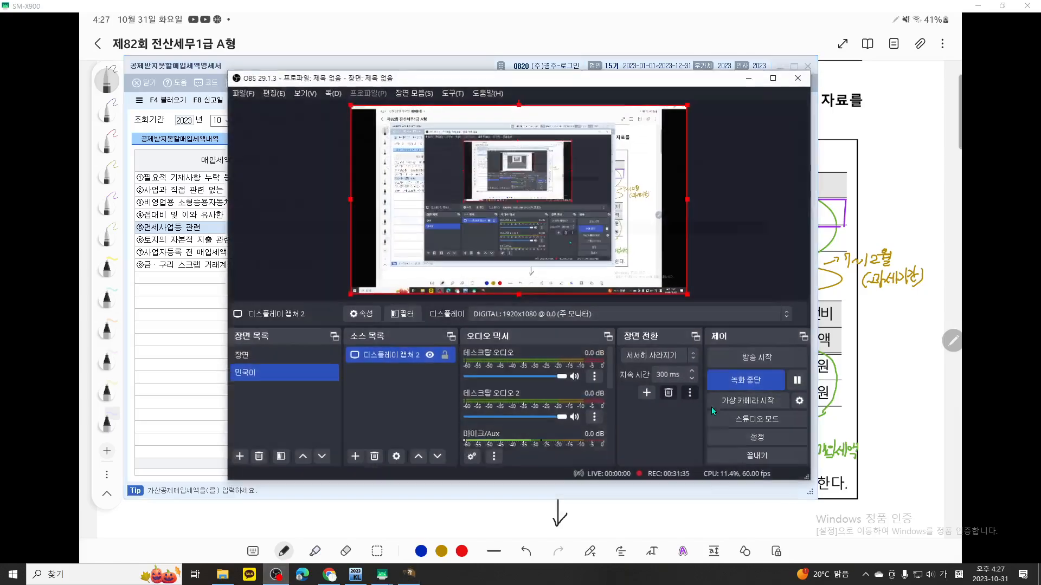